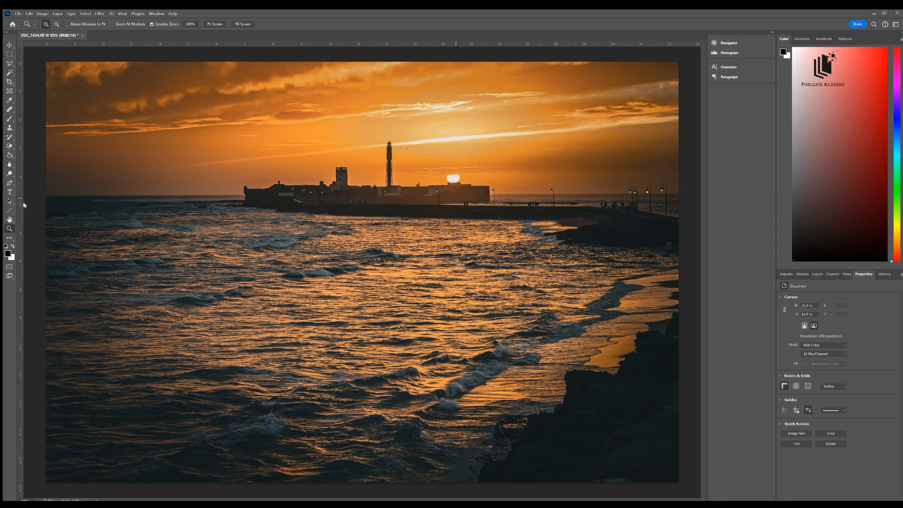
Delete the layer group containing all the Generative Fill layers and fit the whole image in the window.
{"action": "left_click_drag", "start_coordinate": [434, 194], "coordinate": [701, 315]}
{"action": "left_click_drag", "start_coordinate": [247, 282], "coordinate": [321, 282]}
{"action": "left_click_drag", "start_coordinate": [647, 287], "coordinate": [84, 236]}
{"action": "left_click_drag", "start_coordinate": [193, 247], "coordinate": [297, 281]}
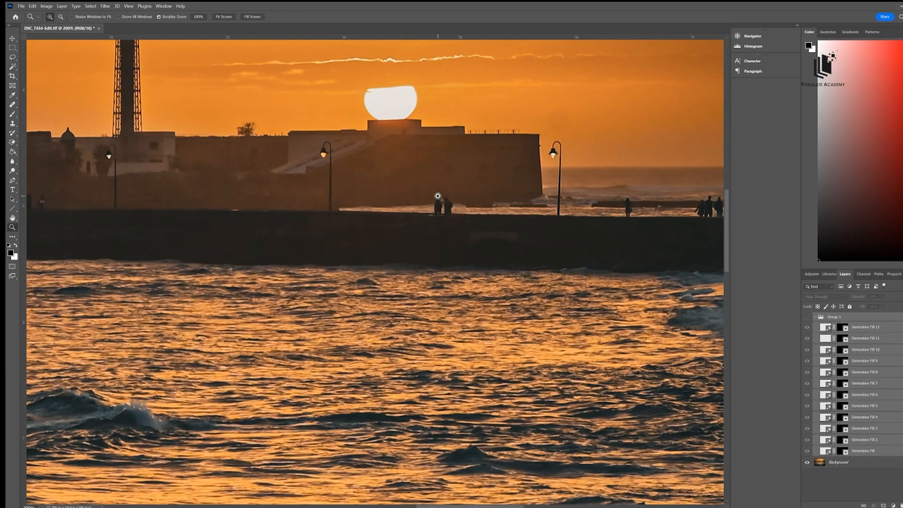
{"action": "left_click", "coordinate": [438, 196]}
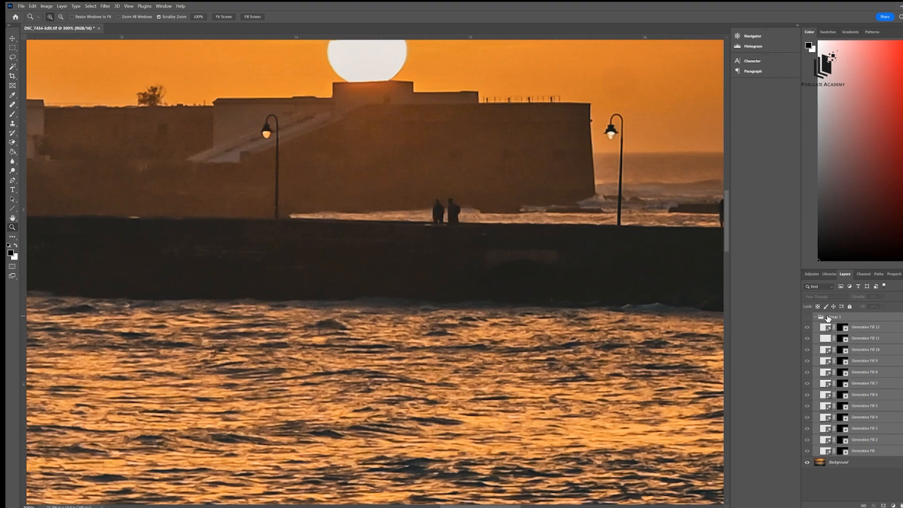
{"action": "left_click", "coordinate": [833, 318]}
{"action": "key", "text": "Delete"}
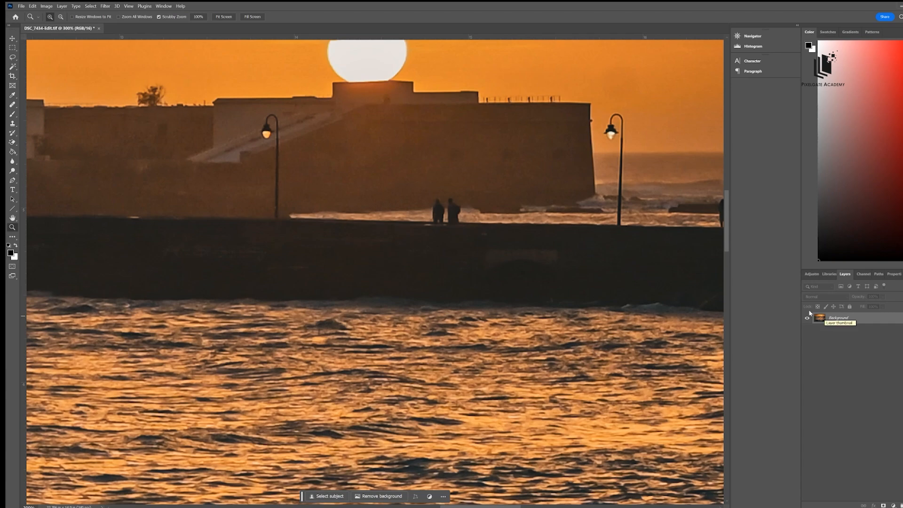
{"action": "right_click", "coordinate": [301, 213]}
{"action": "left_click", "coordinate": [325, 217]}
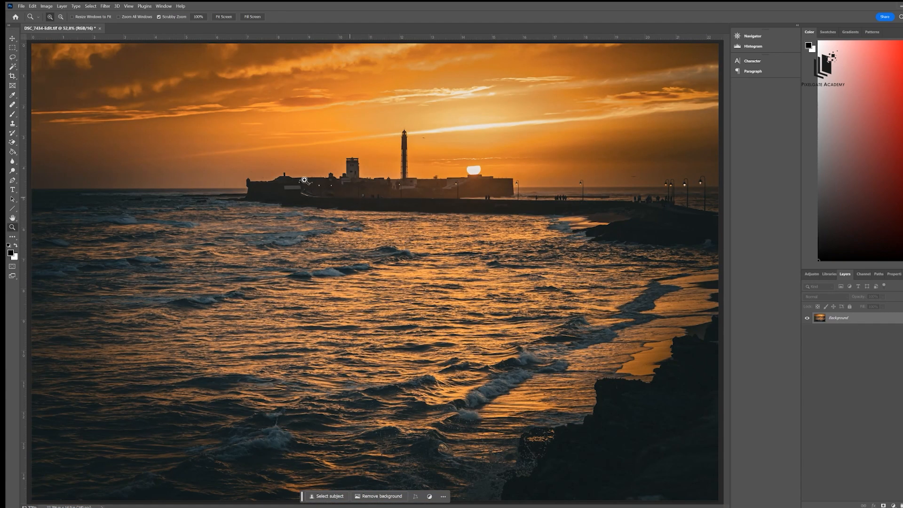
{"action": "left_click", "coordinate": [129, 7]}
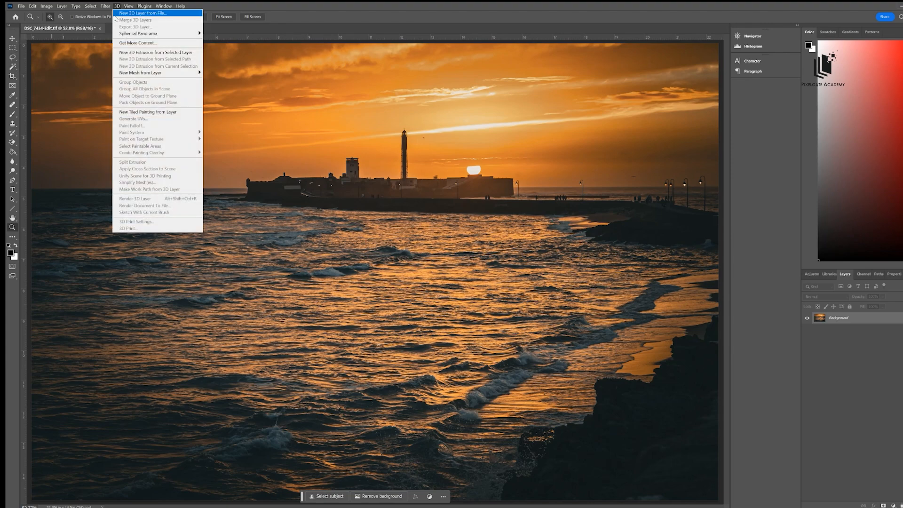
{"action": "left_click", "coordinate": [277, 26]}
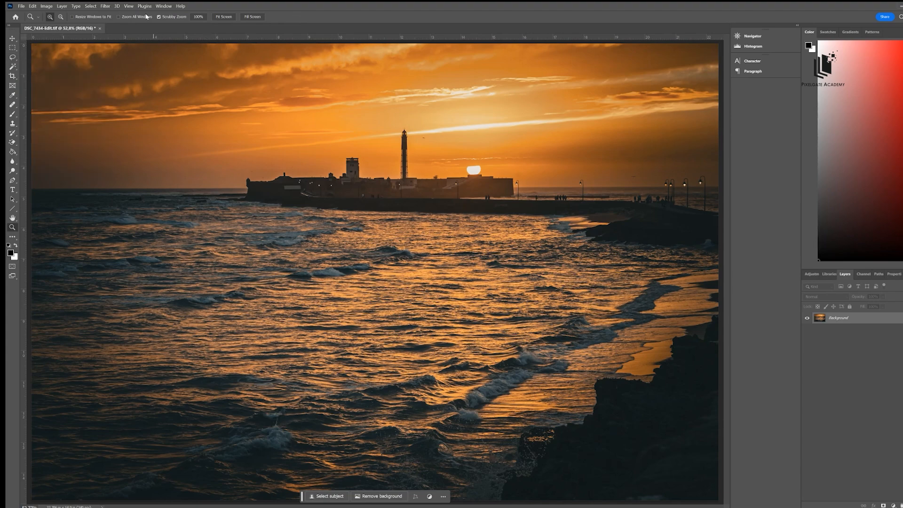
{"action": "left_click", "coordinate": [163, 7]}
{"action": "mouse_move", "coordinate": [179, 20]}
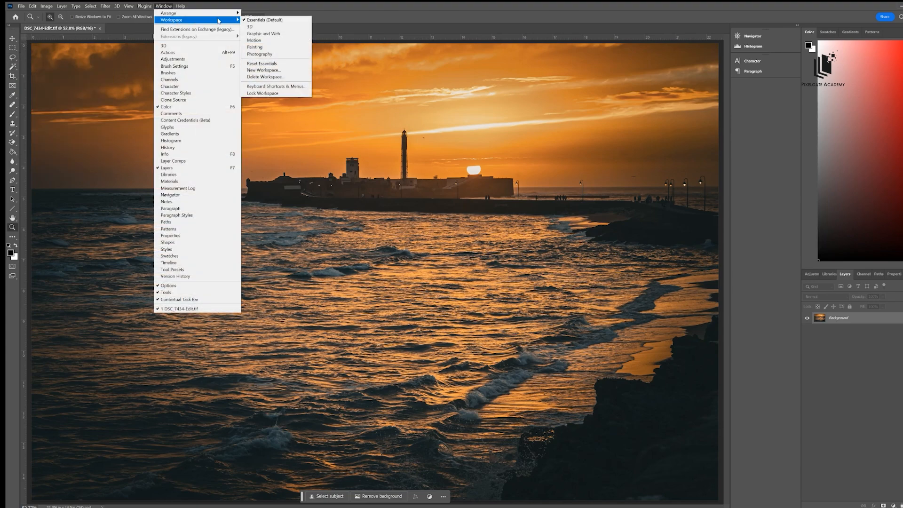
{"action": "left_click", "coordinate": [358, 20]}
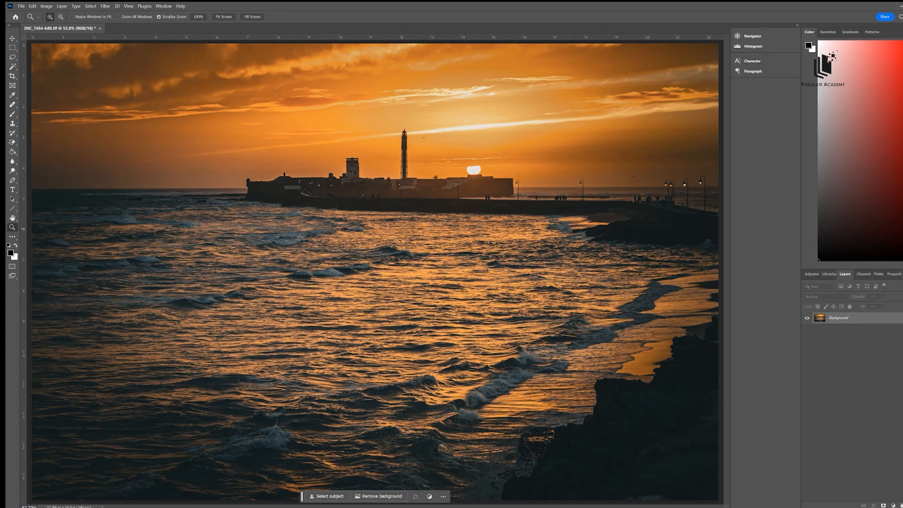
{"action": "left_click", "coordinate": [877, 274]}
{"action": "left_click", "coordinate": [847, 275]}
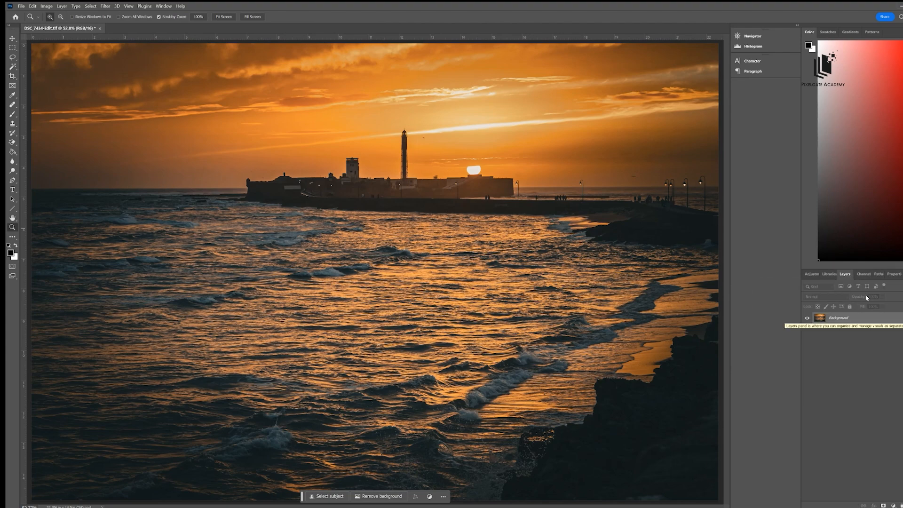
Move the Contextual Task Bar off the image so that it no longer covers the canvas.
{"action": "left_click", "coordinate": [14, 60]}
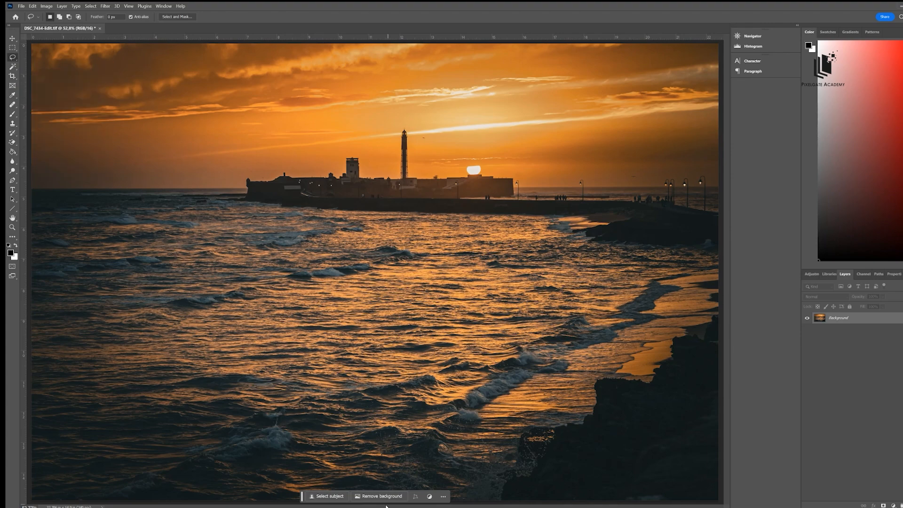
{"action": "left_click", "coordinate": [15, 51]}
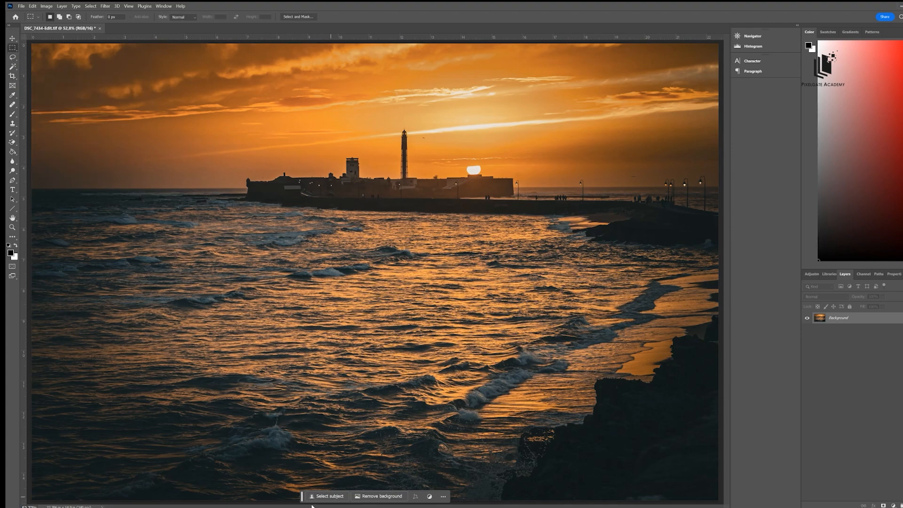
{"action": "left_click_drag", "start_coordinate": [303, 499], "coordinate": [739, 397]}
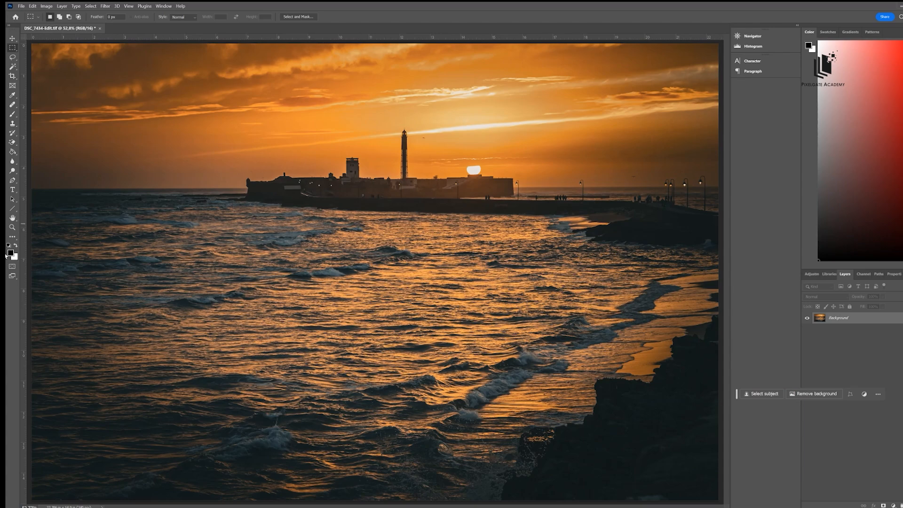
Draw a loose freehand lasso selection around the two people standing together on the pier in front of the fort.
{"action": "left_click", "coordinate": [12, 227]}
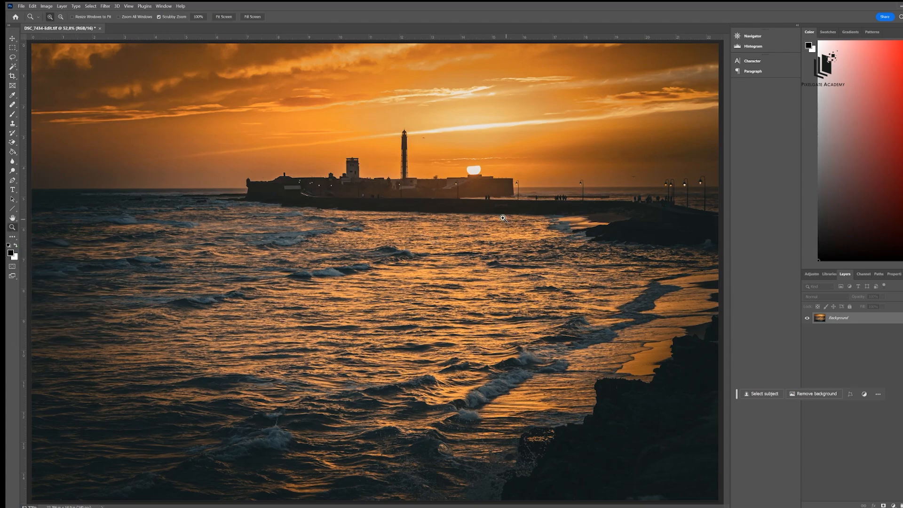
{"action": "left_click_drag", "start_coordinate": [503, 218], "coordinate": [601, 202]}
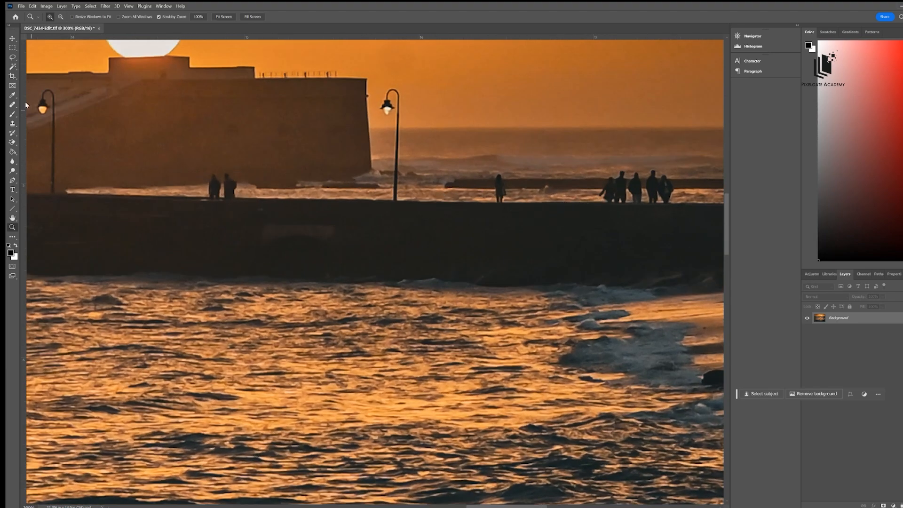
{"action": "left_click", "coordinate": [11, 57]}
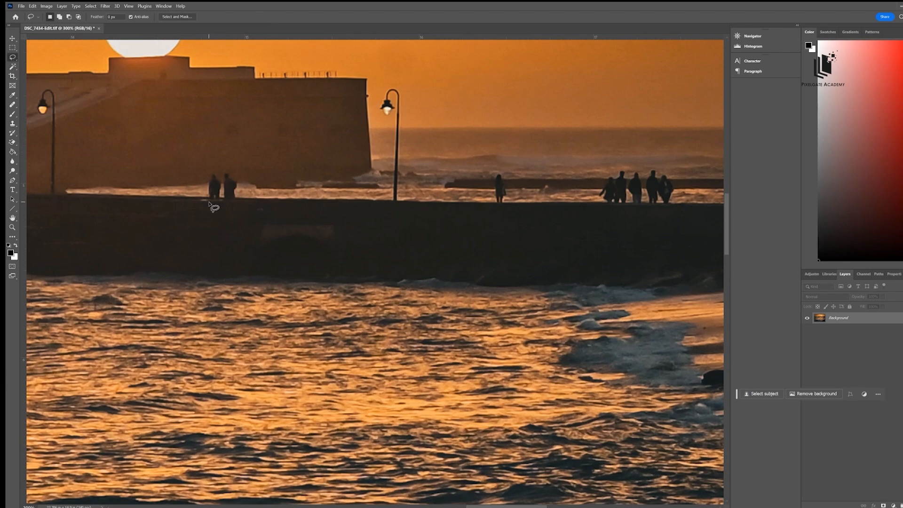
{"action": "mouse_move", "coordinate": [208, 197]}
{"action": "left_mouse_down"}
{"action": "mouse_move", "coordinate": [202, 189]}
{"action": "mouse_move", "coordinate": [217, 173]}
{"action": "left_mouse_up"}
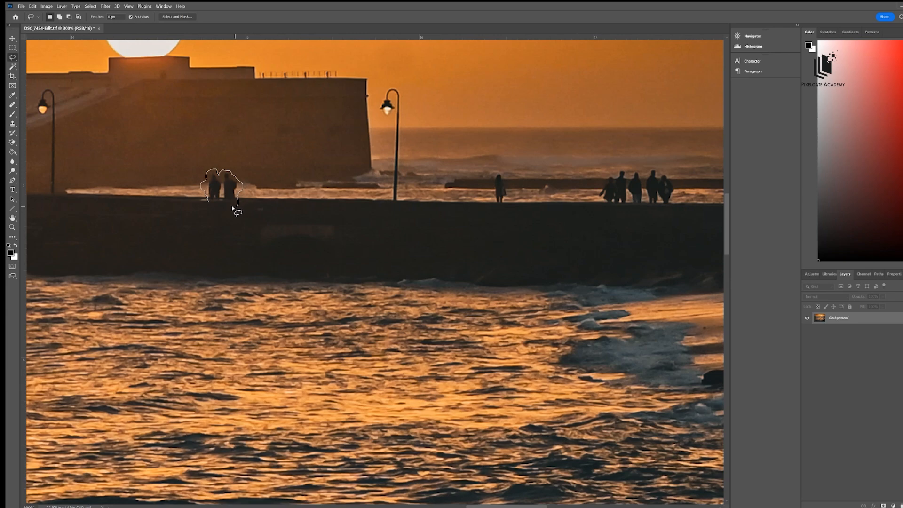
{"action": "left_click_drag", "start_coordinate": [211, 205], "coordinate": [212, 205]}
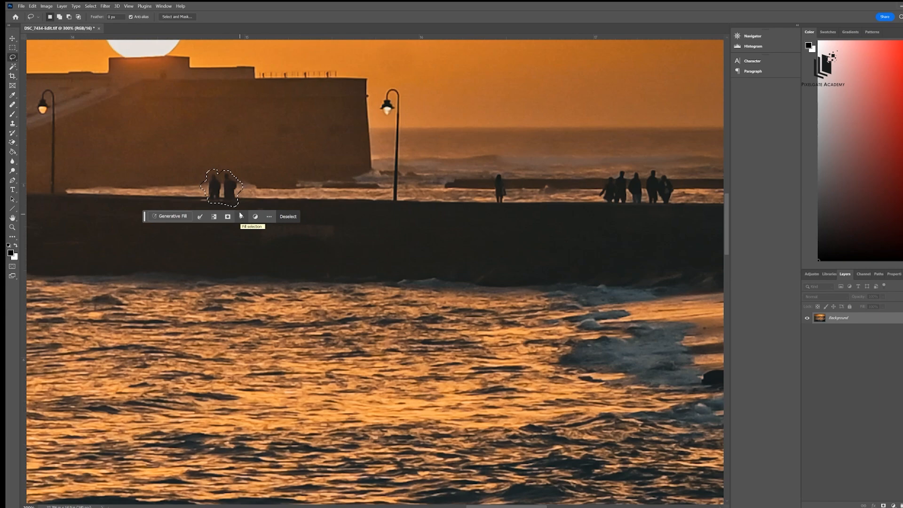
Run Generative Fill on the selected pair of people with the prompt "remove people and keep the background".
{"action": "left_click", "coordinate": [179, 218]}
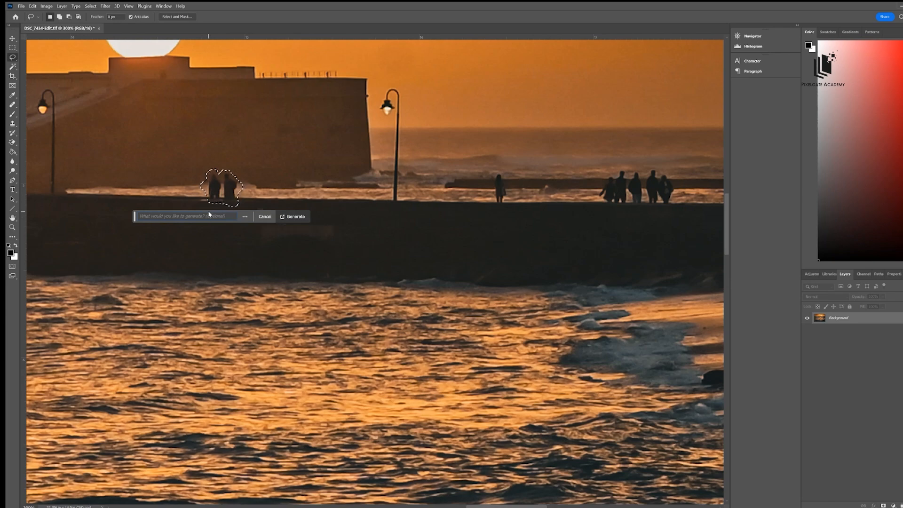
{"action": "type", "text": "remove peopl"}
{"action": "type", "text": "e"}
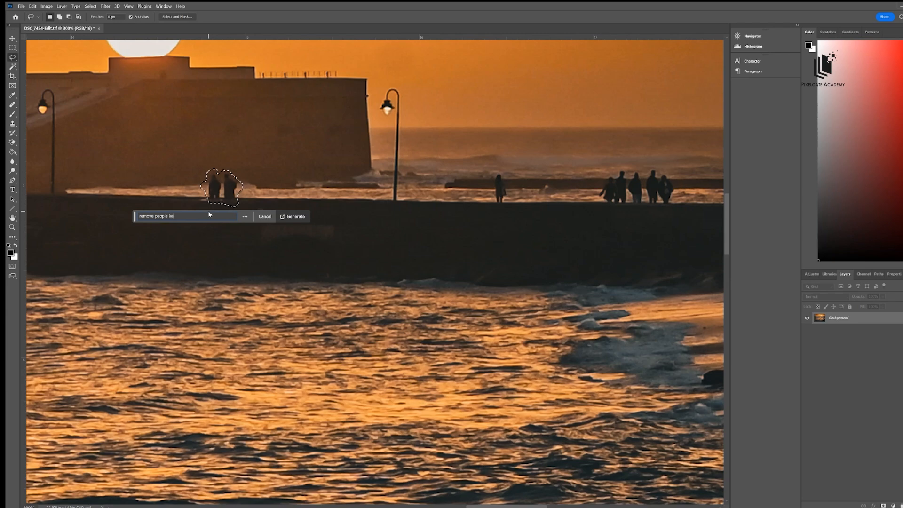
{"action": "type", "text": " and keep the background"}
{"action": "key", "text": "Return"}
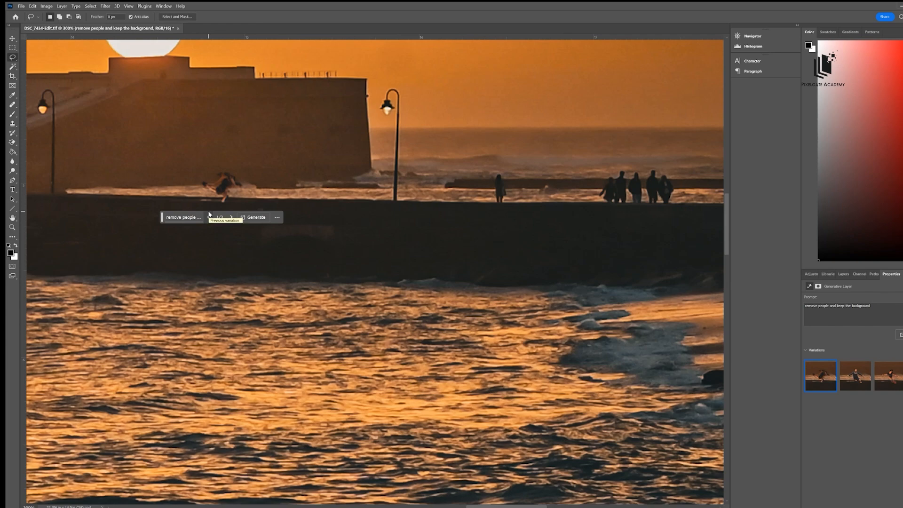
Compare the three variations generated from the removal prompt on the pier and return to the first one.
{"action": "left_click", "coordinate": [865, 384]}
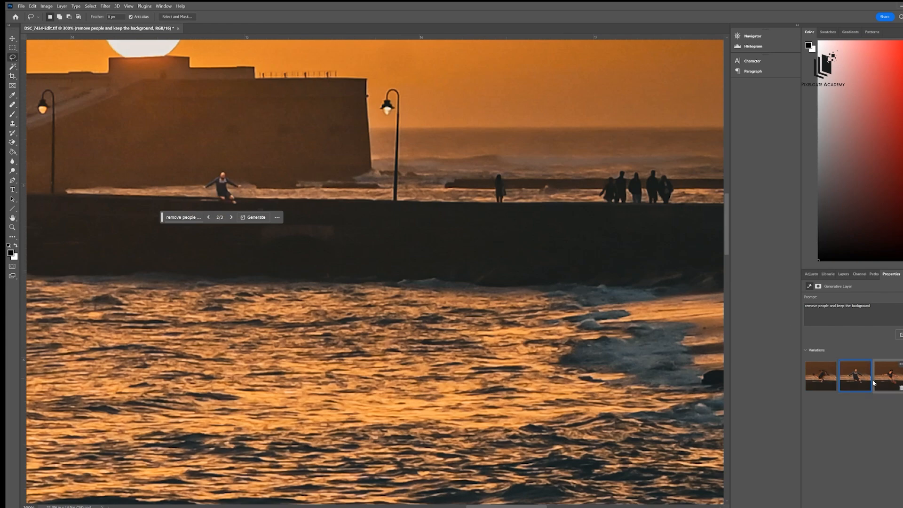
{"action": "left_click", "coordinate": [891, 386]}
{"action": "left_click", "coordinate": [868, 386]}
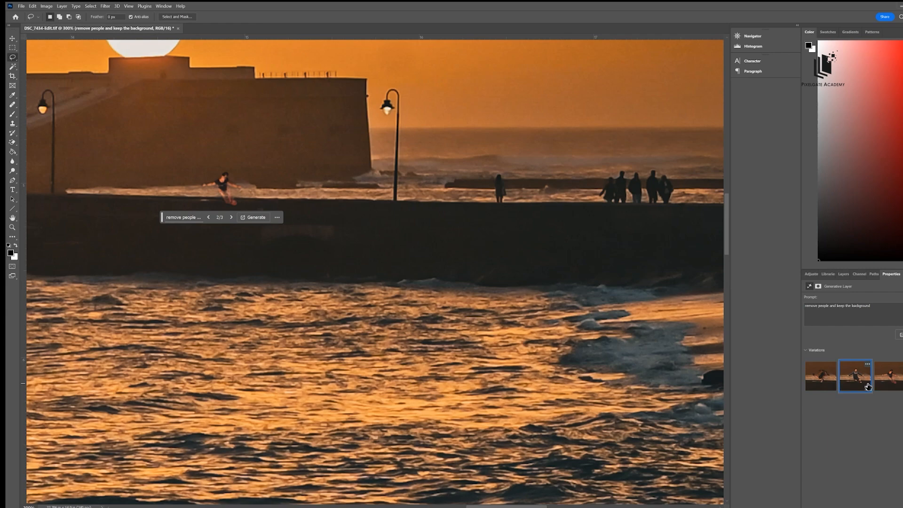
{"action": "left_click", "coordinate": [824, 381]}
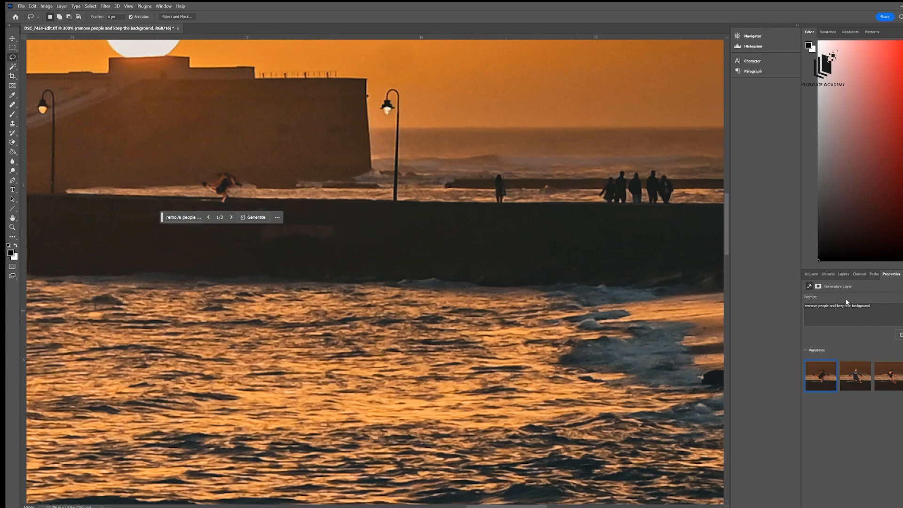
{"action": "left_click", "coordinate": [846, 275]}
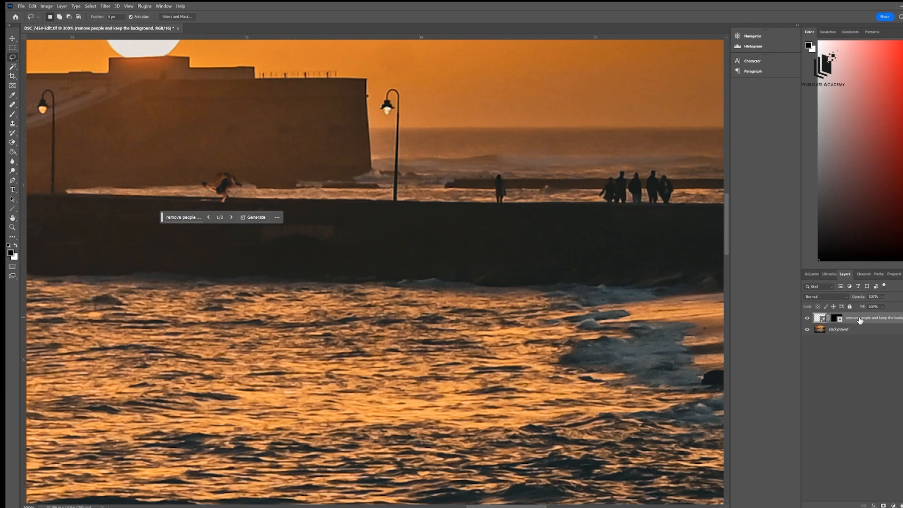
{"action": "key", "text": "Delete"}
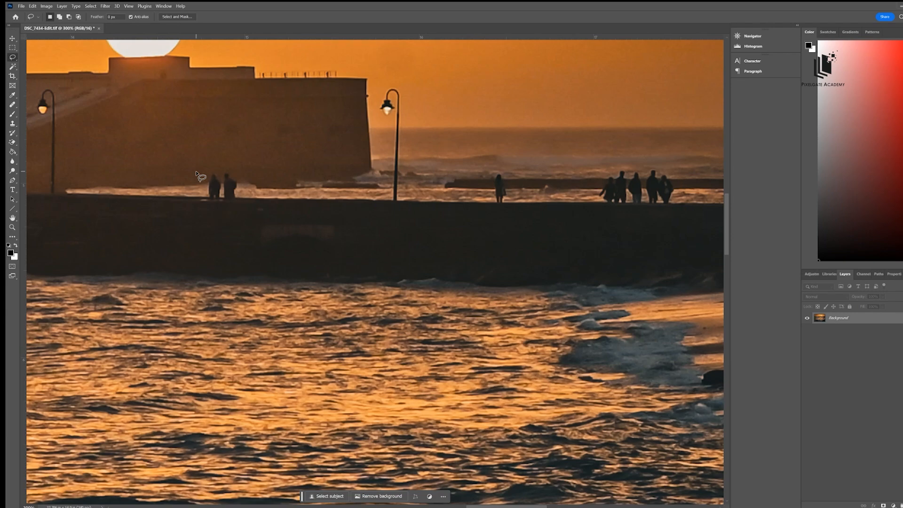
{"action": "key", "text": "ctrl+z"}
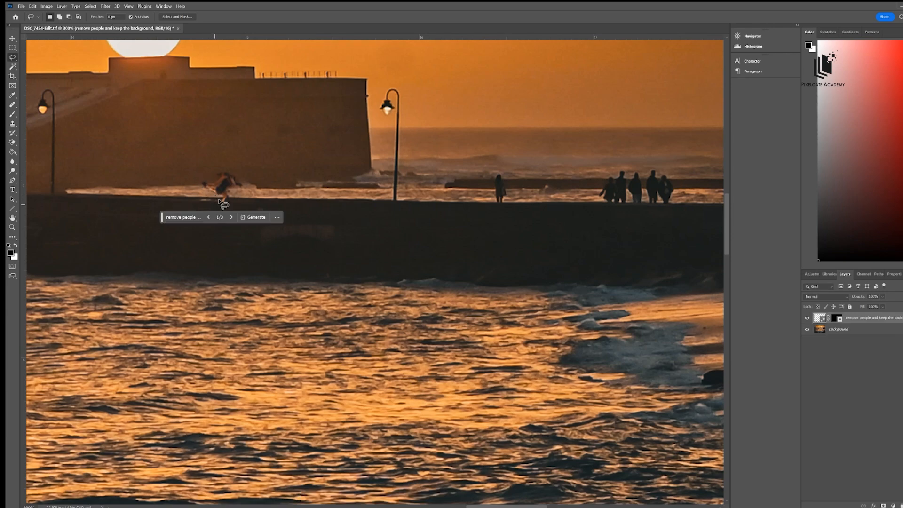
Clear the generative layer's prompt and generate new variations with the prompt left empty.
{"action": "left_click", "coordinate": [192, 216]}
{"action": "key", "text": "ctrl+a"}
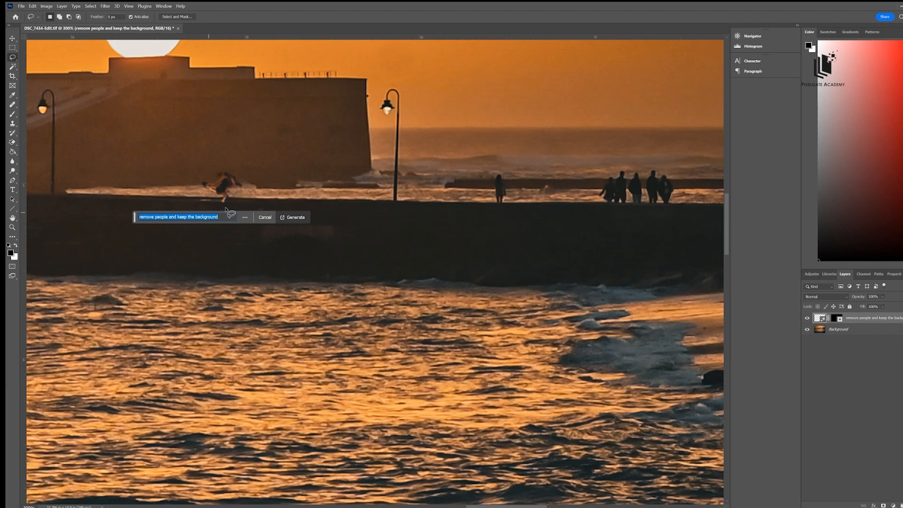
{"action": "key", "text": "Return"}
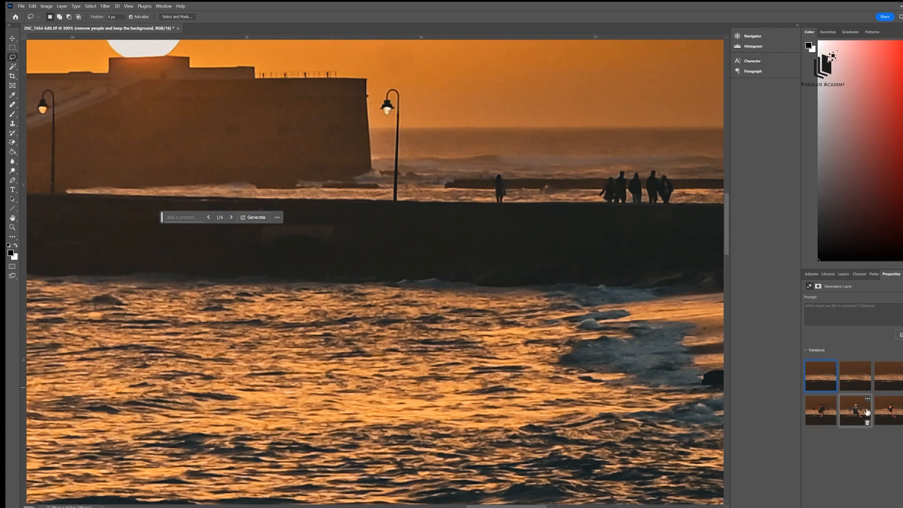
Compare the three variations generated without a prompt, return to the first one, and open More Properties for it.
{"action": "left_click", "coordinate": [855, 380]}
{"action": "left_click", "coordinate": [826, 374]}
{"action": "left_click", "coordinate": [859, 377]}
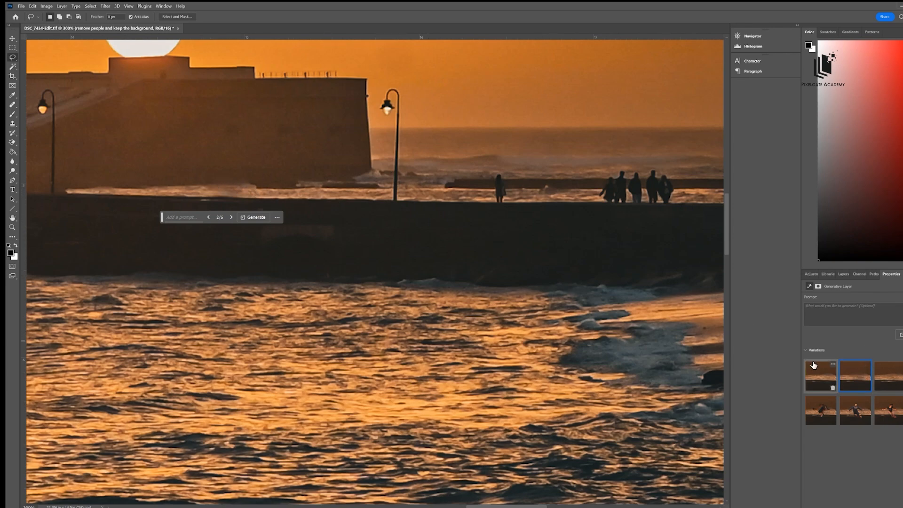
{"action": "left_click", "coordinate": [889, 377]}
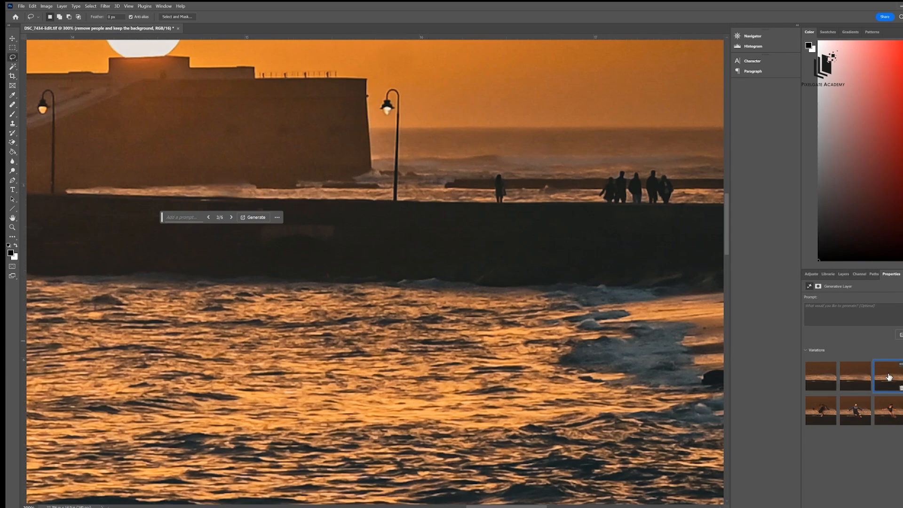
{"action": "left_click", "coordinate": [855, 376]}
{"action": "left_click", "coordinate": [825, 380]}
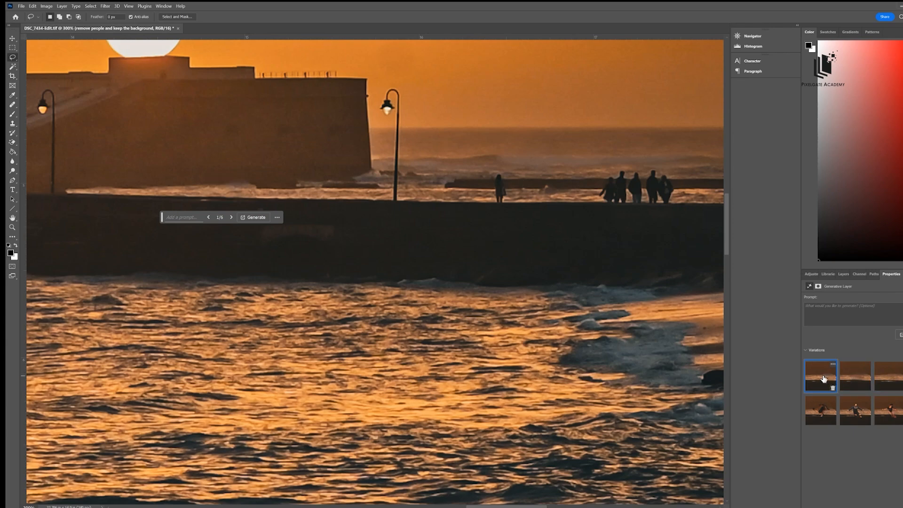
{"action": "left_click", "coordinate": [277, 218]}
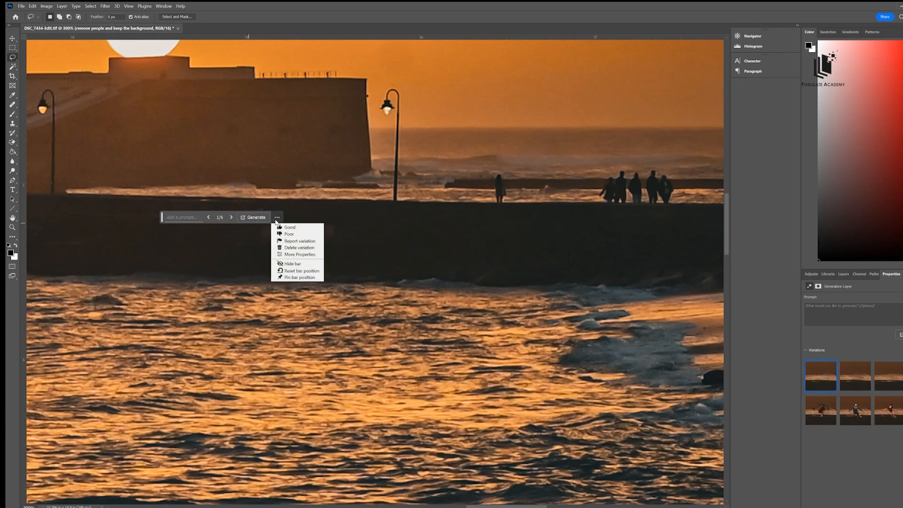
{"action": "left_click", "coordinate": [295, 254]}
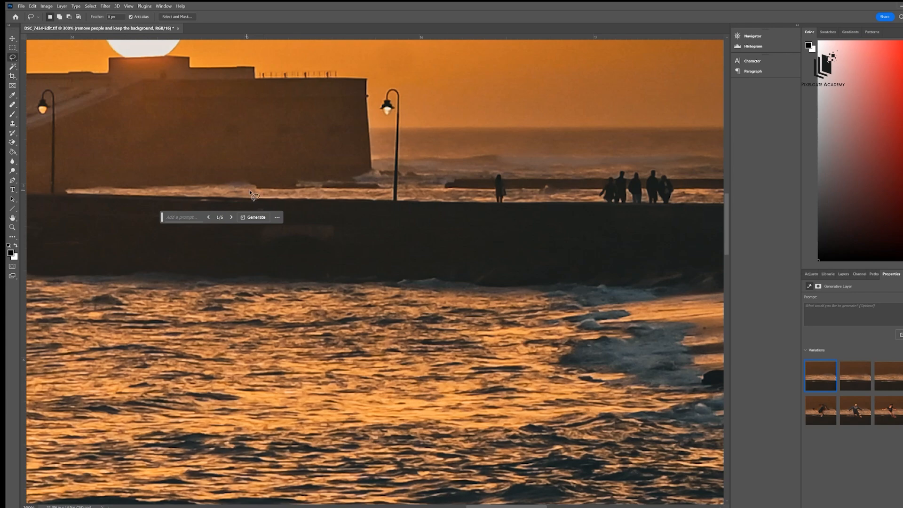
Lasso the lone person on the pier beside the lamp post and remove them using Generative Fill with an empty prompt.
{"action": "left_click_drag", "start_coordinate": [323, 183], "coordinate": [508, 266]}
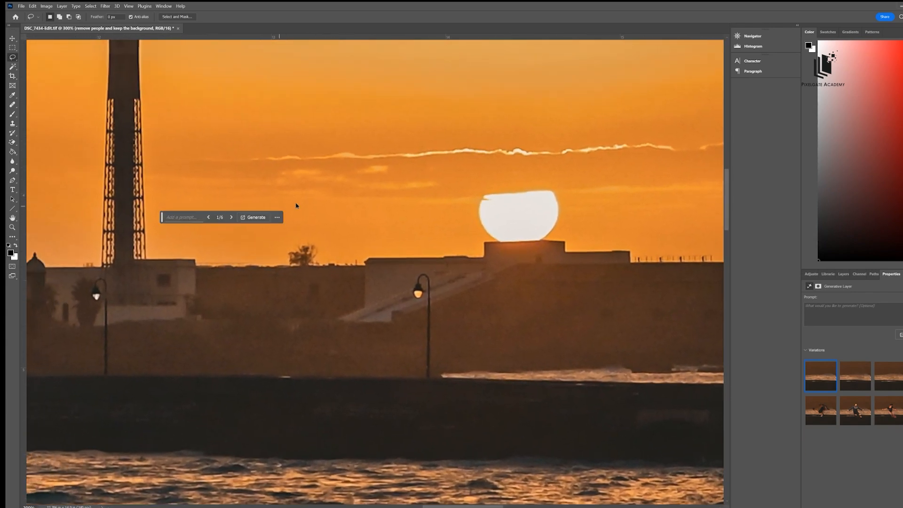
{"action": "left_click_drag", "start_coordinate": [265, 281], "coordinate": [386, 263]}
{"action": "left_click_drag", "start_coordinate": [287, 257], "coordinate": [118, 240]}
{"action": "left_click_drag", "start_coordinate": [522, 264], "coordinate": [452, 261]}
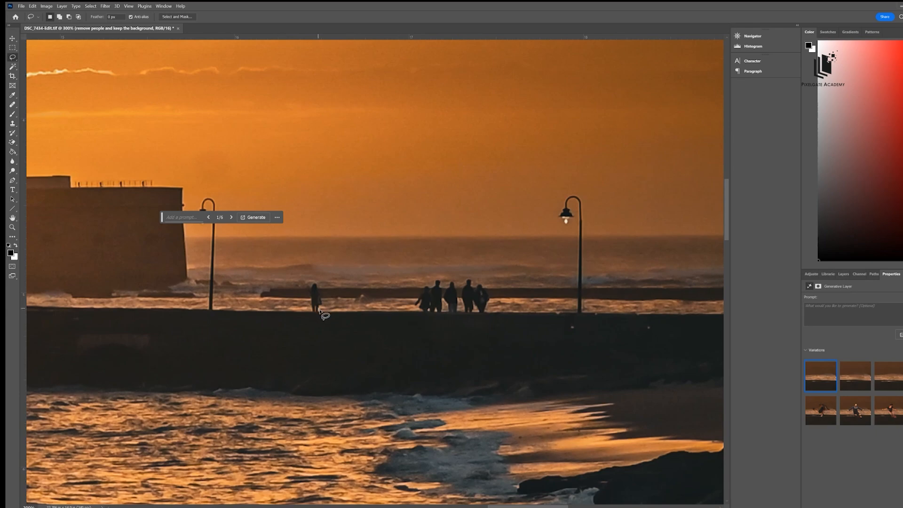
{"action": "left_click_drag", "start_coordinate": [320, 311], "coordinate": [321, 313]}
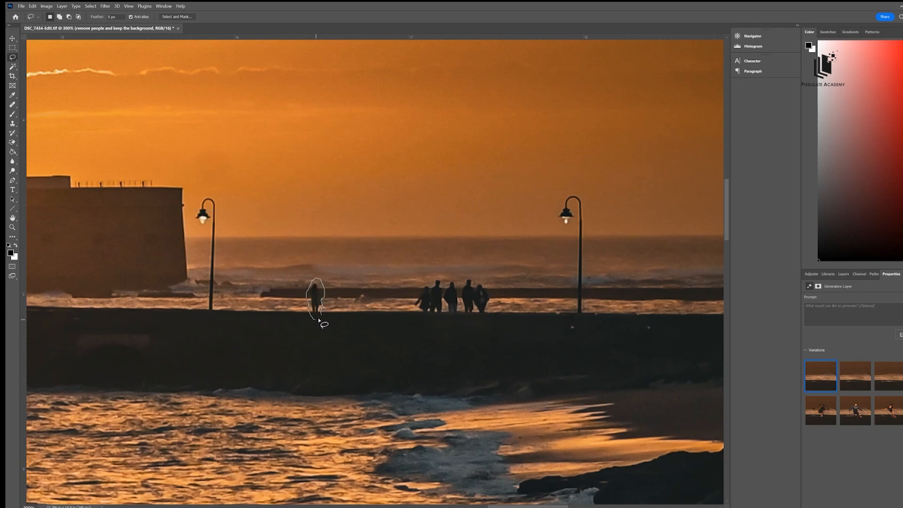
{"action": "left_click_drag", "start_coordinate": [319, 320], "coordinate": [317, 322]}
{"action": "left_click", "coordinate": [280, 329]}
{"action": "key", "text": "Return"}
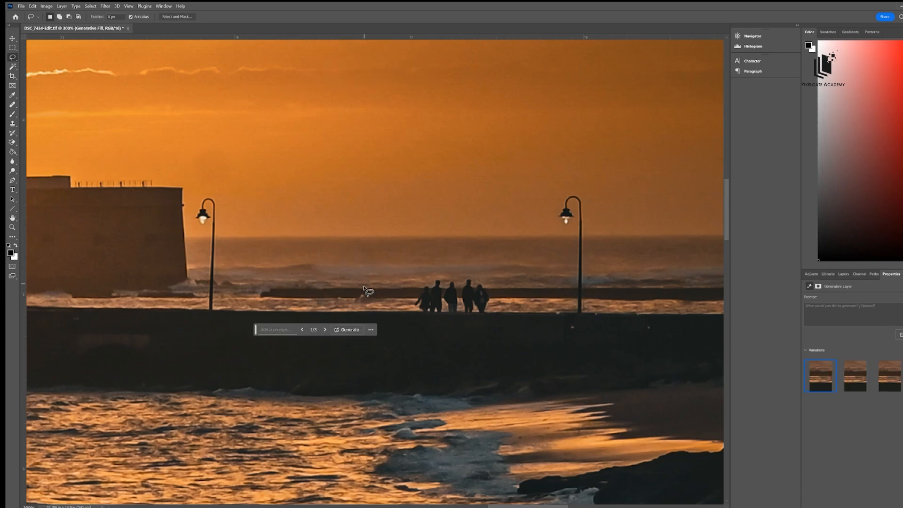
Lasso the group of five people between the two lamp posts and remove them using Generative Fill without a prompt.
{"action": "left_click_drag", "start_coordinate": [421, 315], "coordinate": [421, 316]}
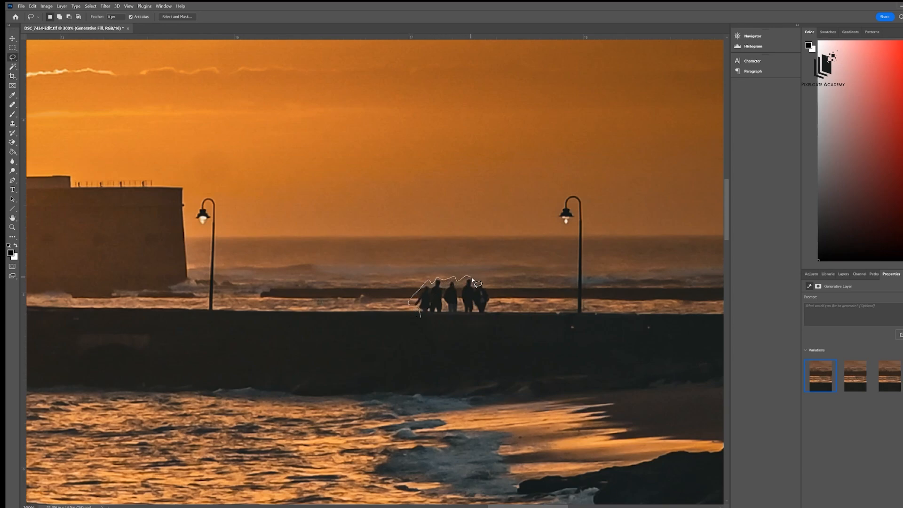
{"action": "left_click_drag", "start_coordinate": [477, 318], "coordinate": [420, 315]}
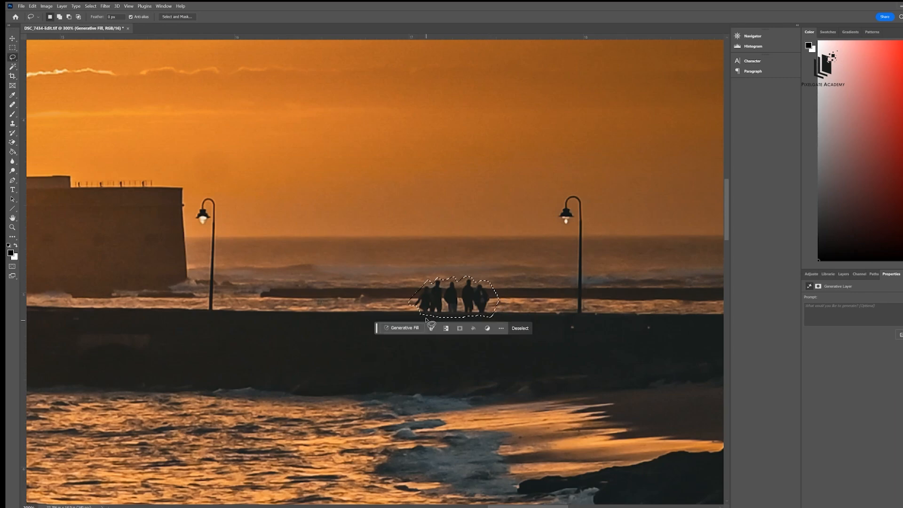
{"action": "left_click", "coordinate": [397, 327]}
{"action": "key", "text": "Return"}
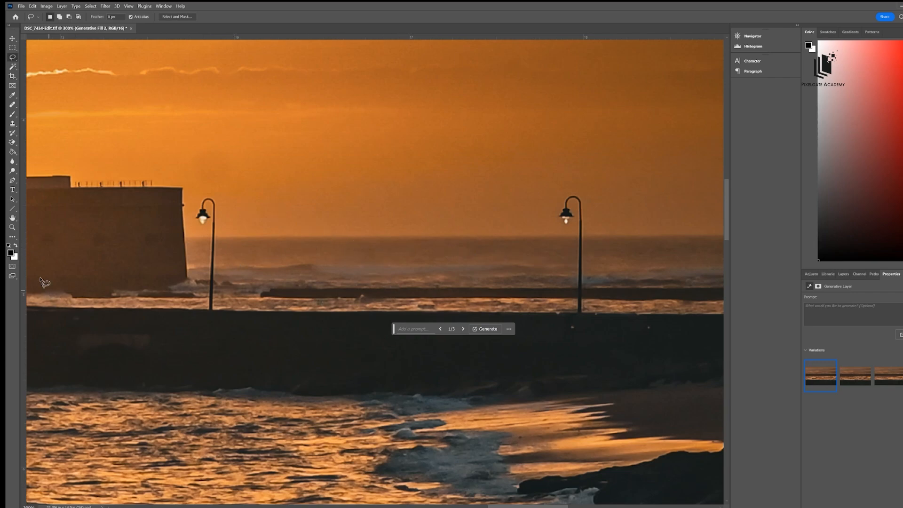
Fit the whole photo on screen and check its pixel dimensions in Image Size without changing anything.
{"action": "left_click", "coordinate": [14, 227]}
{"action": "right_click", "coordinate": [127, 244]}
{"action": "left_click", "coordinate": [141, 249]}
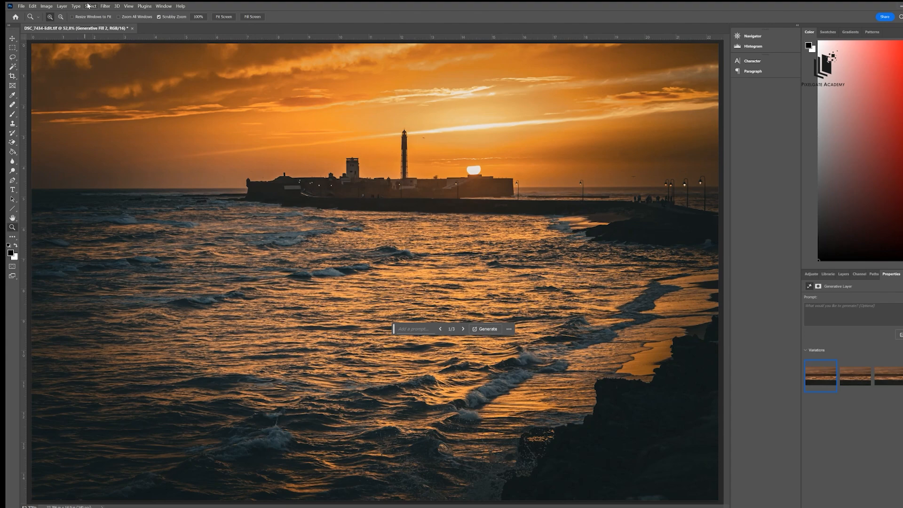
{"action": "left_click", "coordinate": [88, 7]}
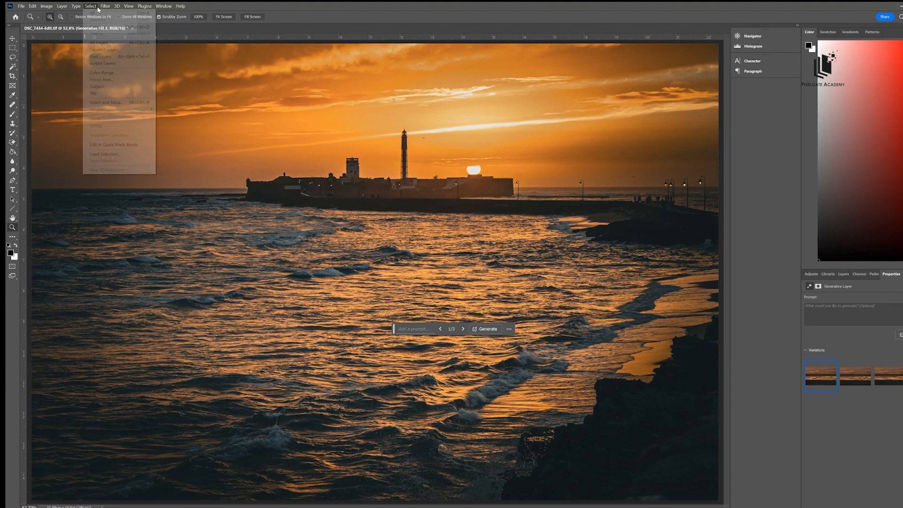
{"action": "mouse_move", "coordinate": [62, 6]}
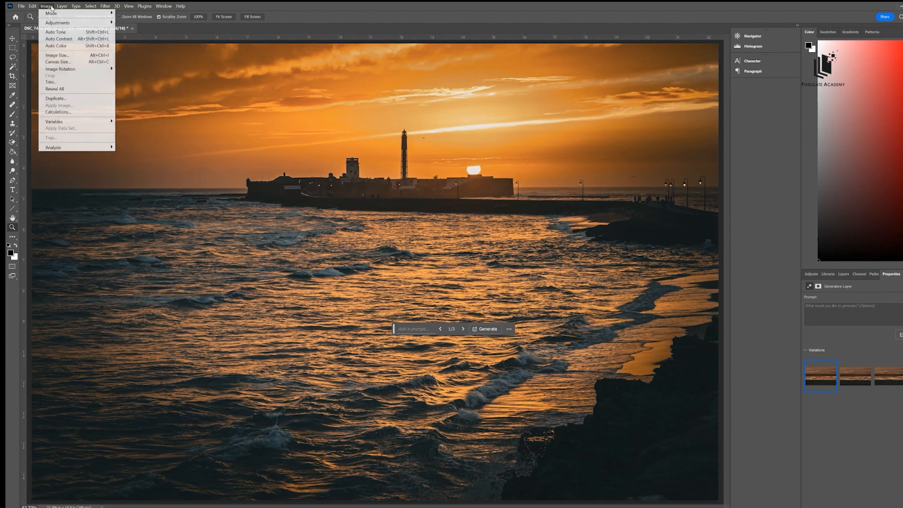
{"action": "left_click", "coordinate": [57, 55]}
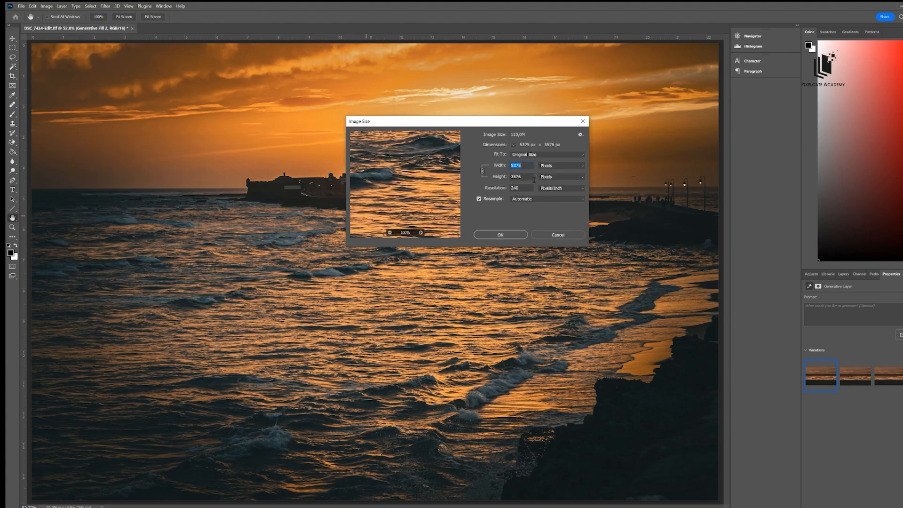
{"action": "left_click", "coordinate": [563, 234]}
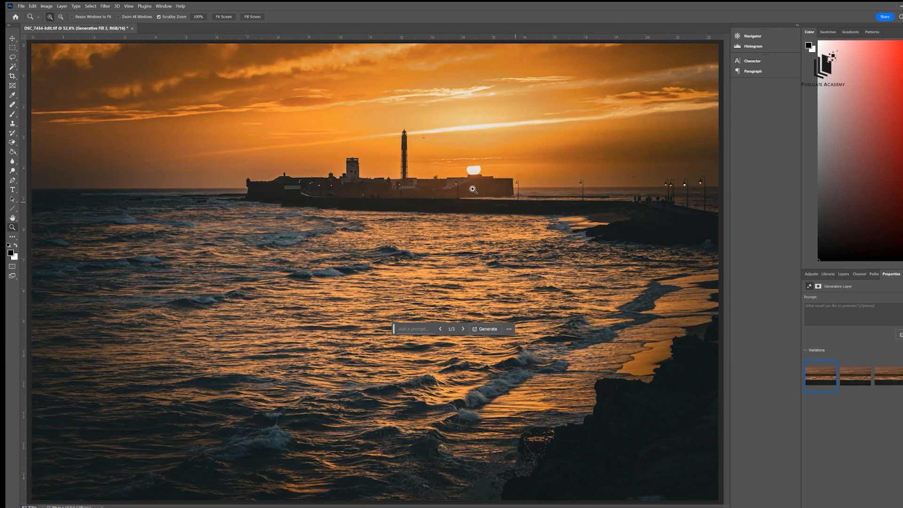
Lasso the entire crowd at the pier's end by the lamp posts and run Generative Fill without a prompt.
{"action": "left_click_drag", "start_coordinate": [647, 201], "coordinate": [387, 250]}
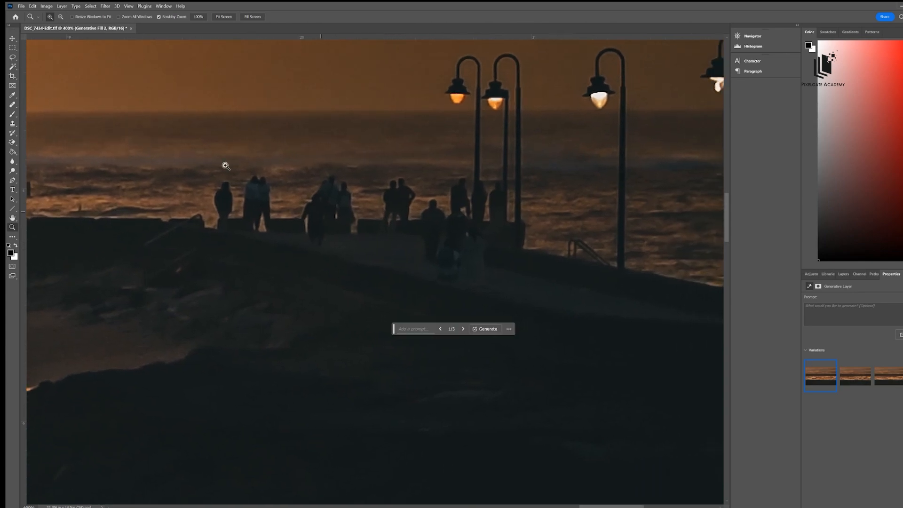
{"action": "left_click", "coordinate": [12, 59]}
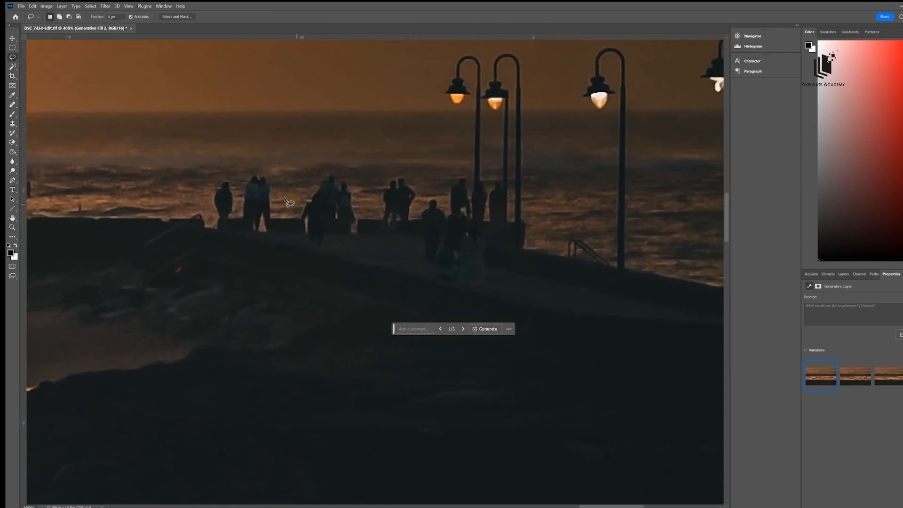
{"action": "mouse_move", "coordinate": [504, 173]}
{"action": "left_mouse_down"}
{"action": "mouse_move", "coordinate": [235, 162]}
{"action": "mouse_move", "coordinate": [202, 184]}
{"action": "mouse_move", "coordinate": [266, 280]}
{"action": "mouse_move", "coordinate": [572, 254]}
{"action": "mouse_move", "coordinate": [563, 200]}
{"action": "mouse_move", "coordinate": [504, 173]}
{"action": "left_mouse_up"}
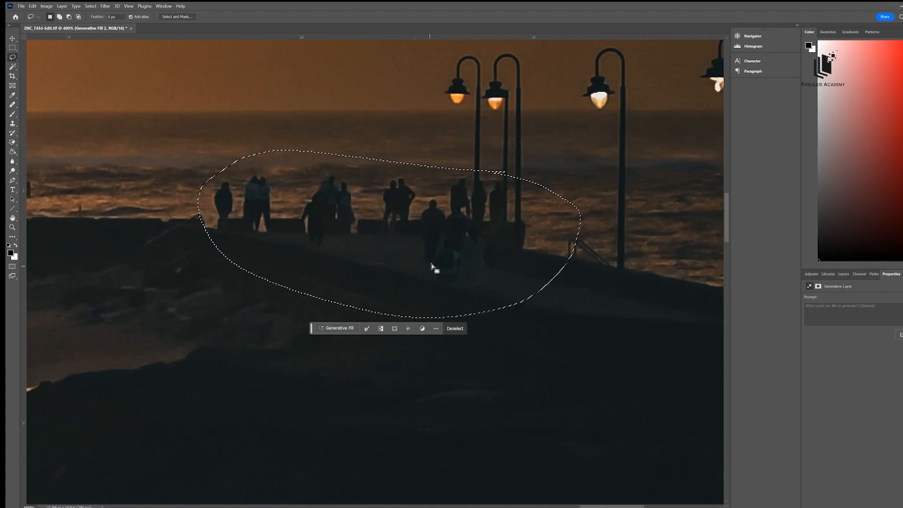
{"action": "left_click", "coordinate": [344, 329]}
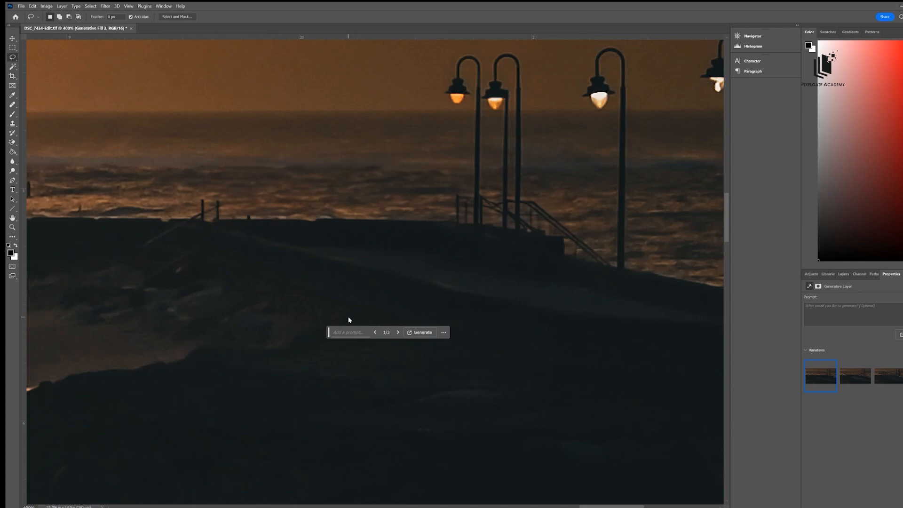
Compare the three variations generated for the crowd at the pier's end and delete that generative layer.
{"action": "left_click", "coordinate": [856, 382]}
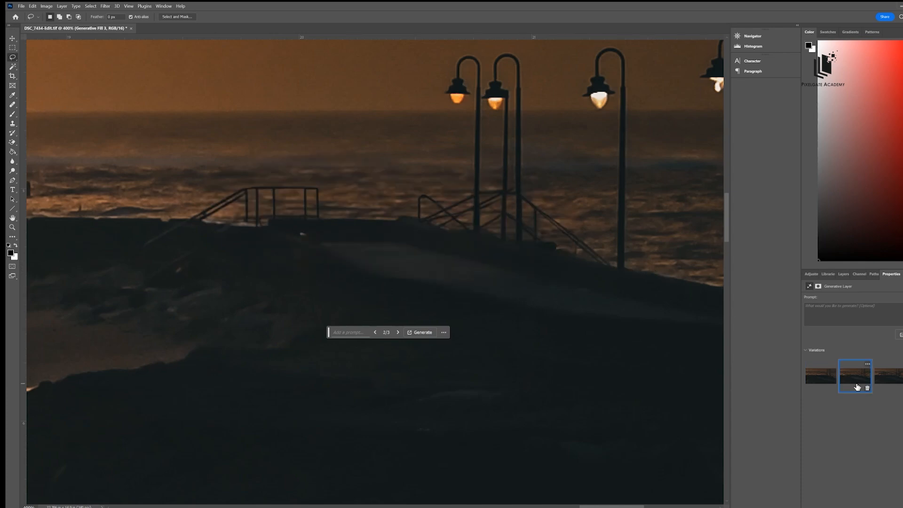
{"action": "left_click", "coordinate": [894, 376]}
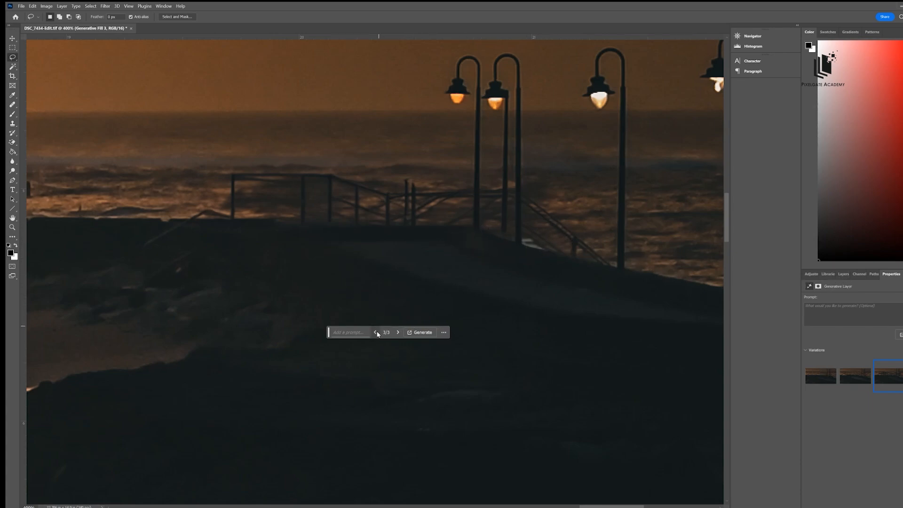
{"action": "left_click", "coordinate": [356, 333]}
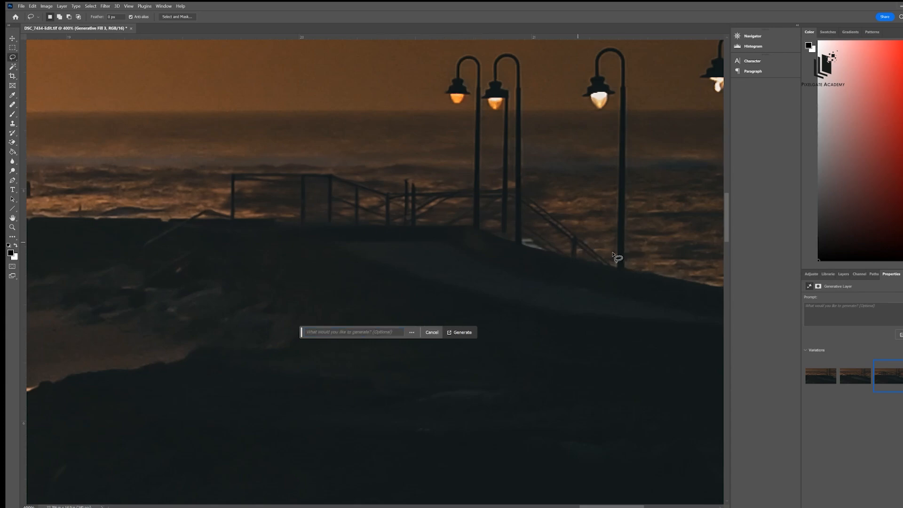
{"action": "left_click", "coordinate": [845, 275]}
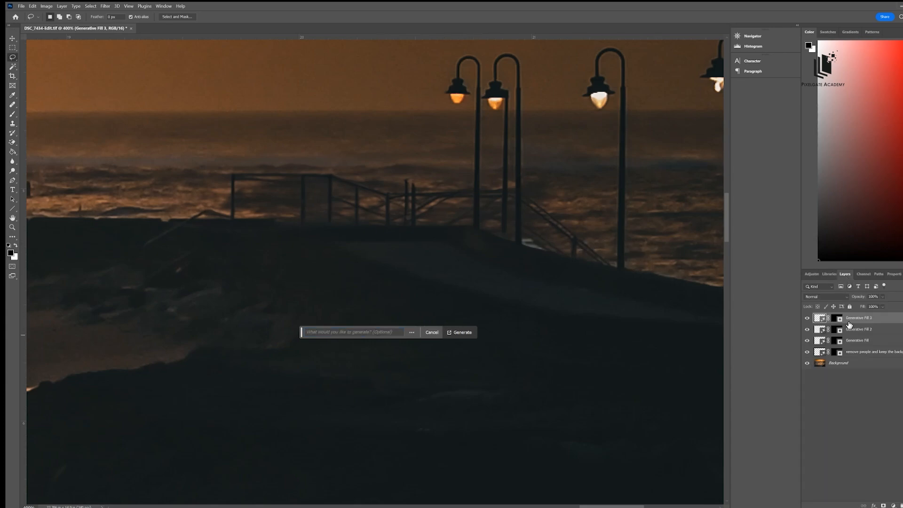
{"action": "key", "text": "Delete"}
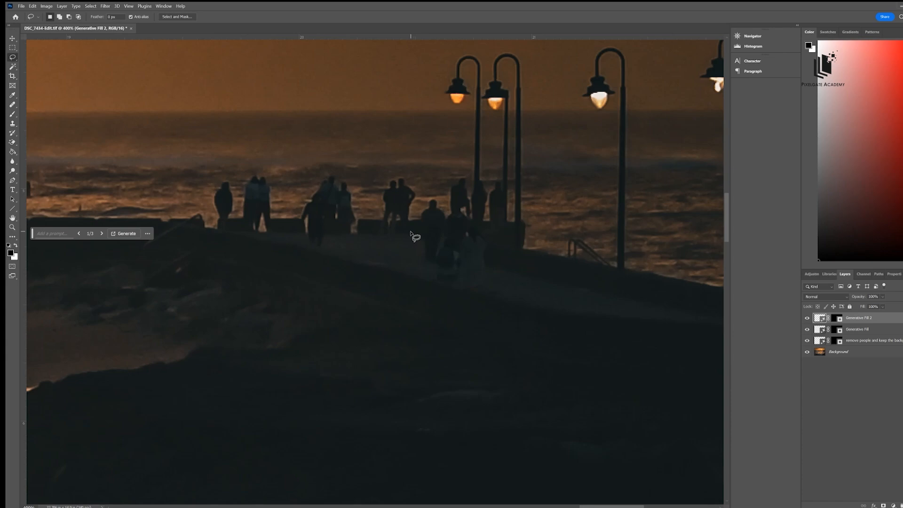
{"action": "left_click_drag", "start_coordinate": [411, 232], "coordinate": [414, 202]}
{"action": "left_click_drag", "start_coordinate": [395, 173], "coordinate": [394, 175]}
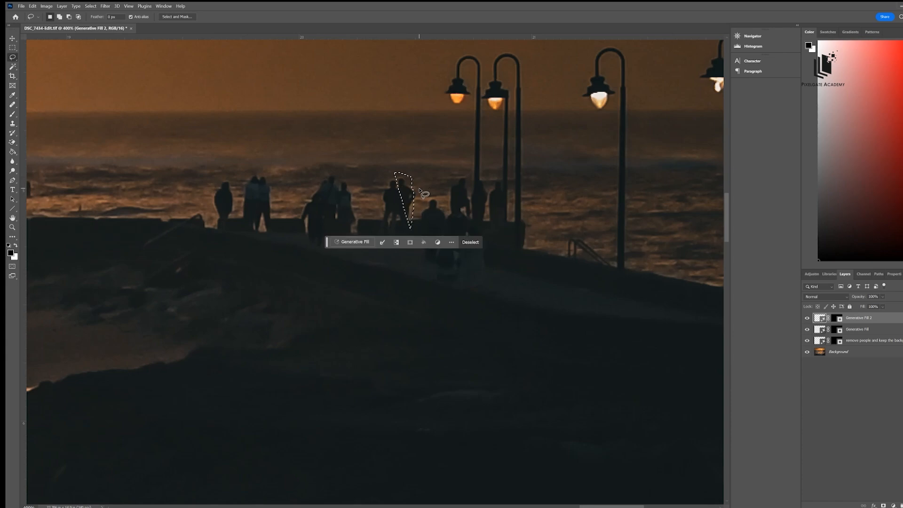
{"action": "left_click", "coordinate": [420, 190]}
{"action": "left_click_drag", "start_coordinate": [415, 233], "coordinate": [414, 233]}
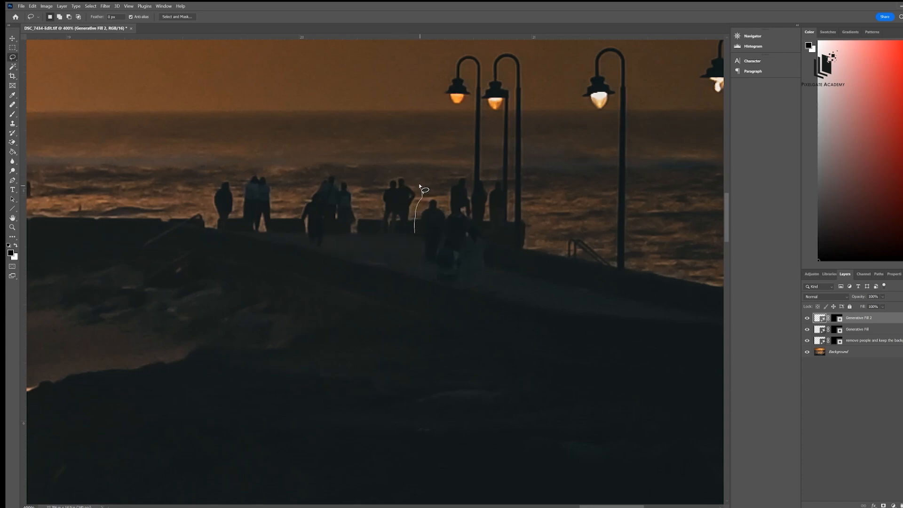
{"action": "mouse_move", "coordinate": [373, 192]}
{"action": "left_mouse_down"}
{"action": "mouse_move", "coordinate": [370, 233]}
{"action": "mouse_move", "coordinate": [414, 235]}
{"action": "left_mouse_up"}
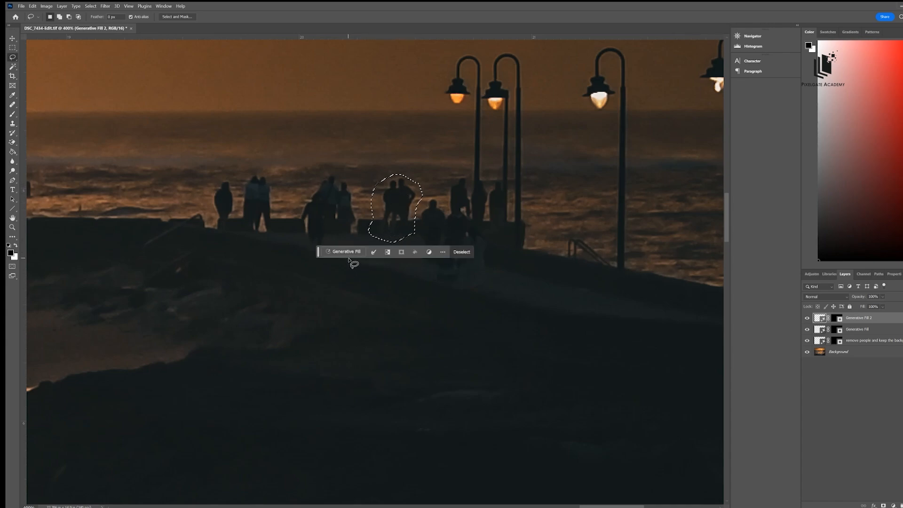
{"action": "left_click", "coordinate": [264, 175]}
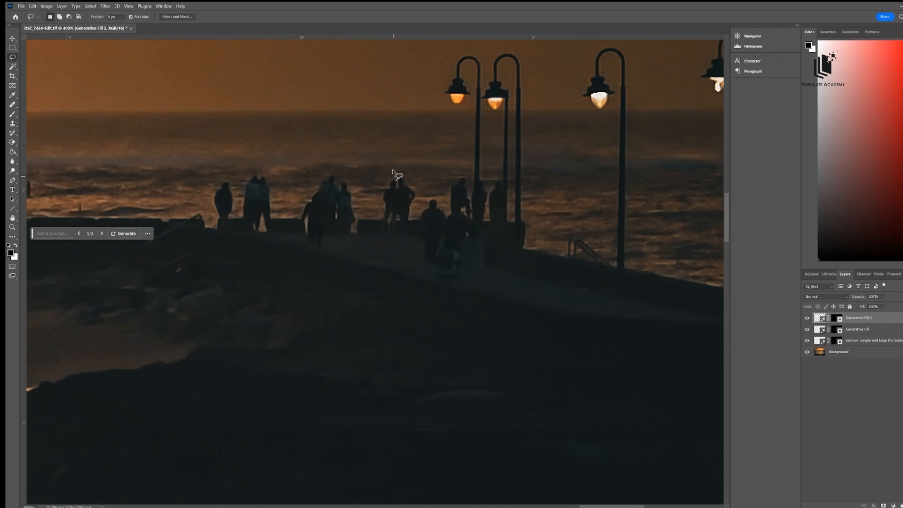
{"action": "mouse_move", "coordinate": [370, 194]}
{"action": "left_mouse_down"}
{"action": "mouse_move", "coordinate": [343, 198]}
{"action": "mouse_move", "coordinate": [370, 194]}
{"action": "left_mouse_up"}
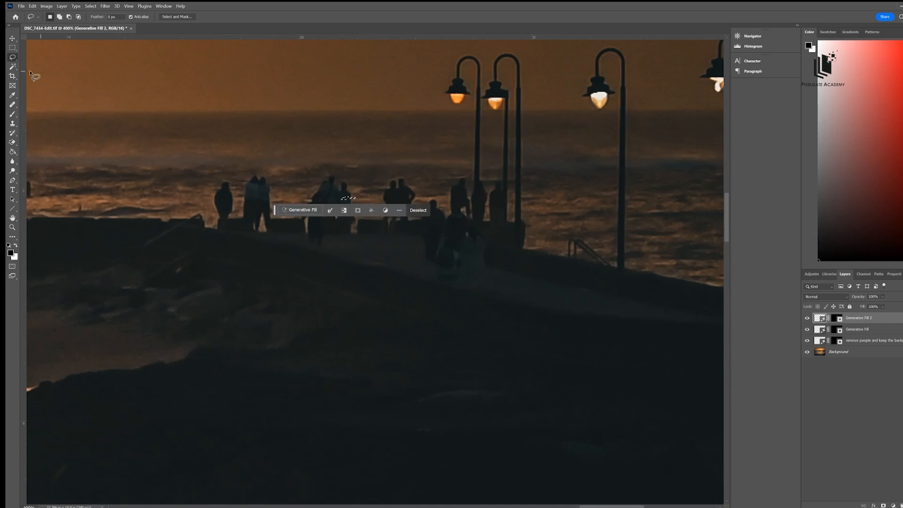
Clear the selection, add a new empty layer, and set the Brush to a red foreground colour and 18 px size.
{"action": "left_click", "coordinate": [13, 114]}
{"action": "key", "text": "ctrl+d"}
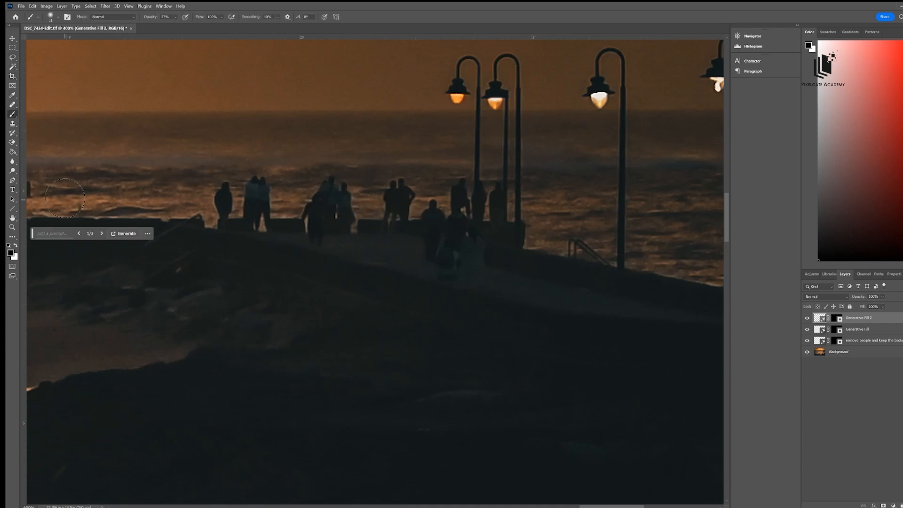
{"action": "left_click", "coordinate": [10, 253]}
{"action": "left_click", "coordinate": [238, 206]}
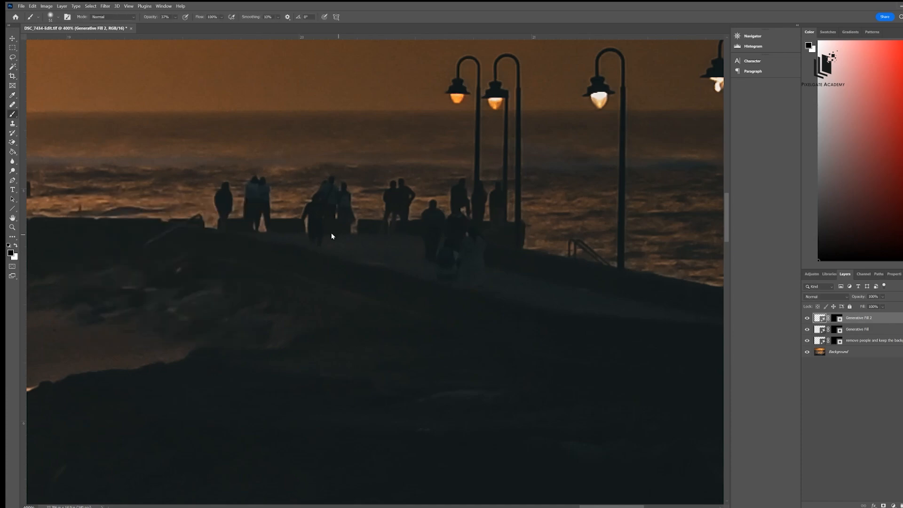
{"action": "key", "text": "ctrl+shift+alt+n"}
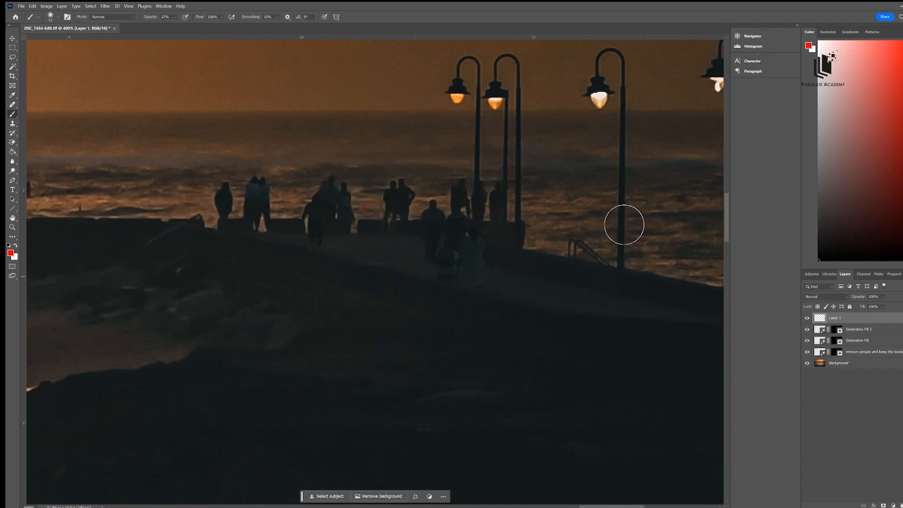
{"action": "right_click", "coordinate": [359, 219]}
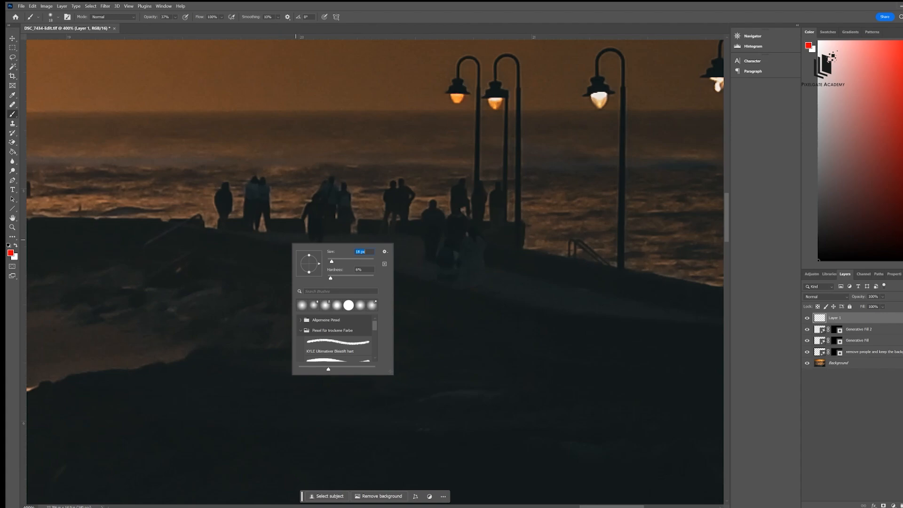
On the Background layer, lasso the two people standing together mid-pier and run Generative Fill without a prompt.
{"action": "left_click", "coordinate": [13, 57]}
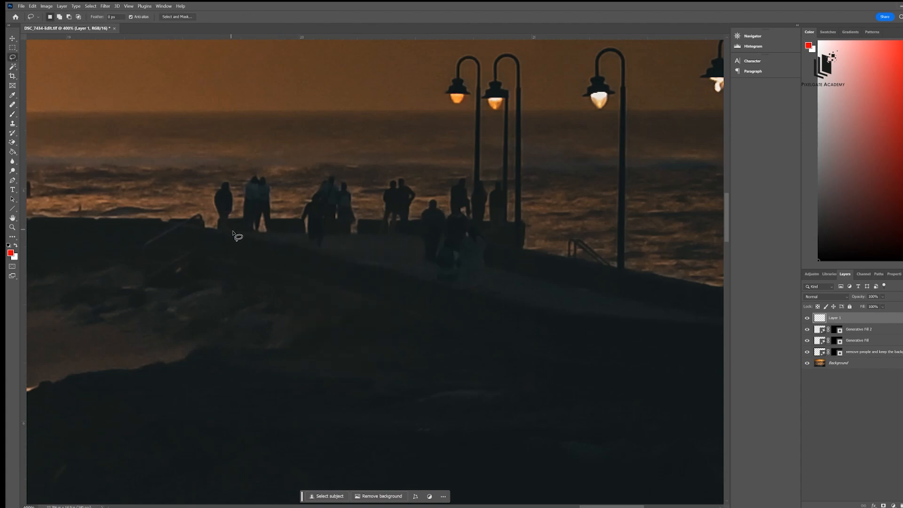
{"action": "left_click_drag", "start_coordinate": [235, 222], "coordinate": [236, 220]}
{"action": "left_click", "coordinate": [484, 195]}
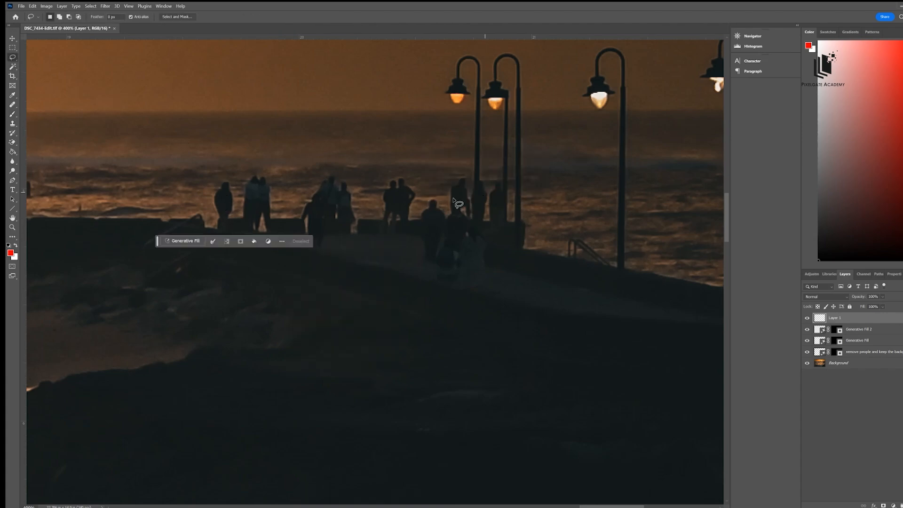
{"action": "left_click", "coordinate": [852, 363]}
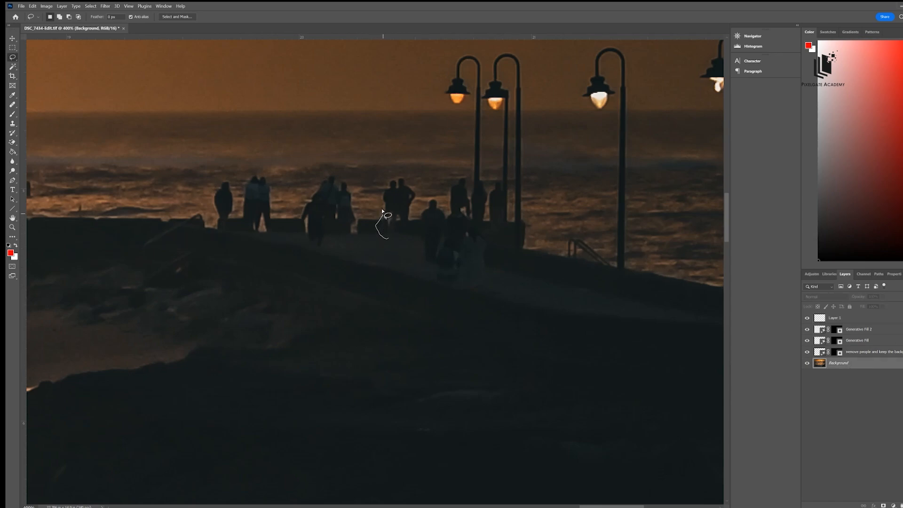
{"action": "left_click_drag", "start_coordinate": [382, 184], "coordinate": [414, 171]}
{"action": "mouse_move", "coordinate": [424, 193]}
{"action": "left_mouse_down"}
{"action": "mouse_move", "coordinate": [404, 236]}
{"action": "mouse_move", "coordinate": [386, 237]}
{"action": "left_mouse_up"}
{"action": "key", "text": "b"}
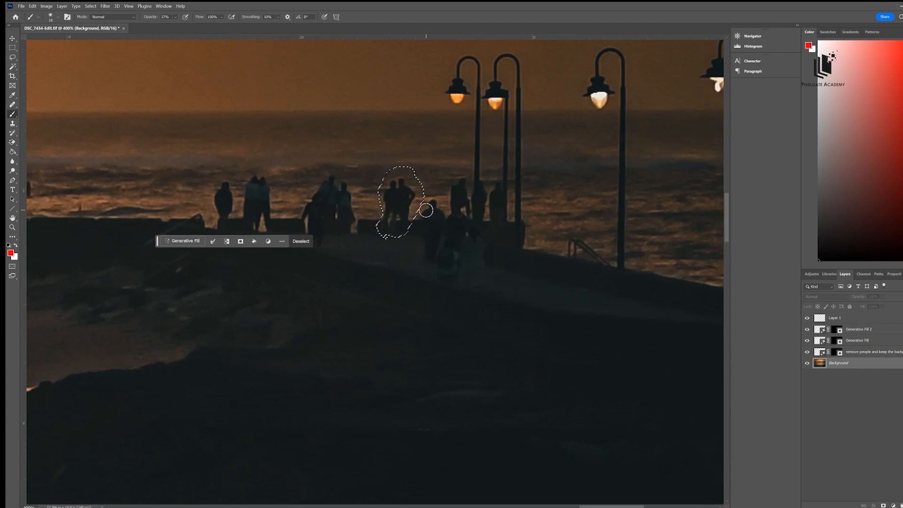
{"action": "left_click", "coordinate": [193, 245]}
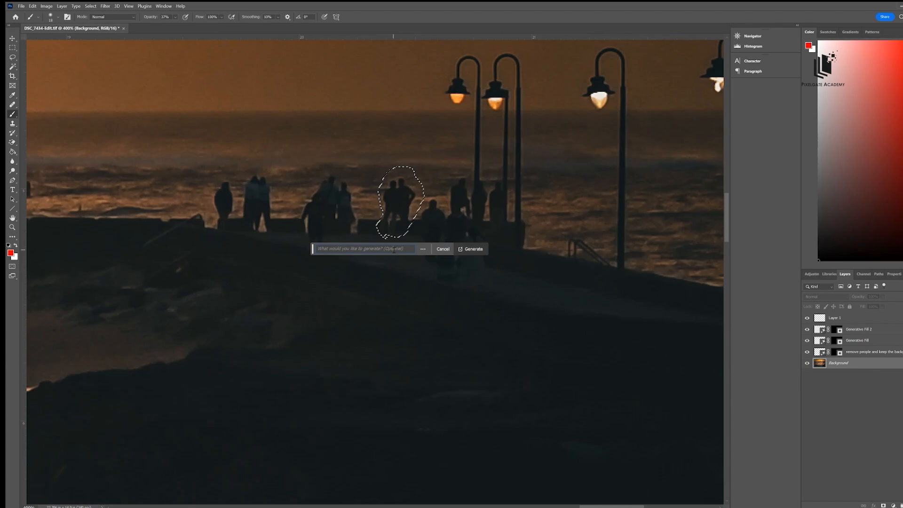
{"action": "key", "text": "Return"}
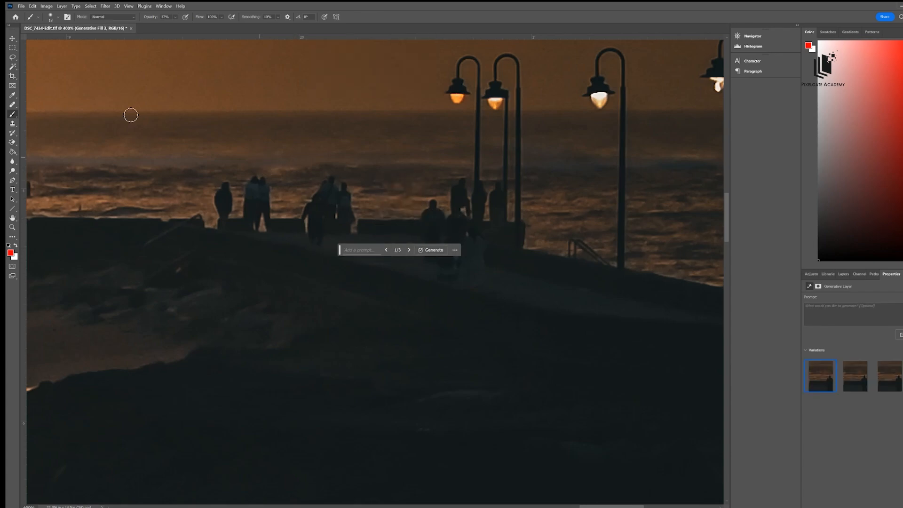
Lasso the crowd beside the first lamp posts and run Generative Fill without a prompt.
{"action": "left_click", "coordinate": [13, 57]}
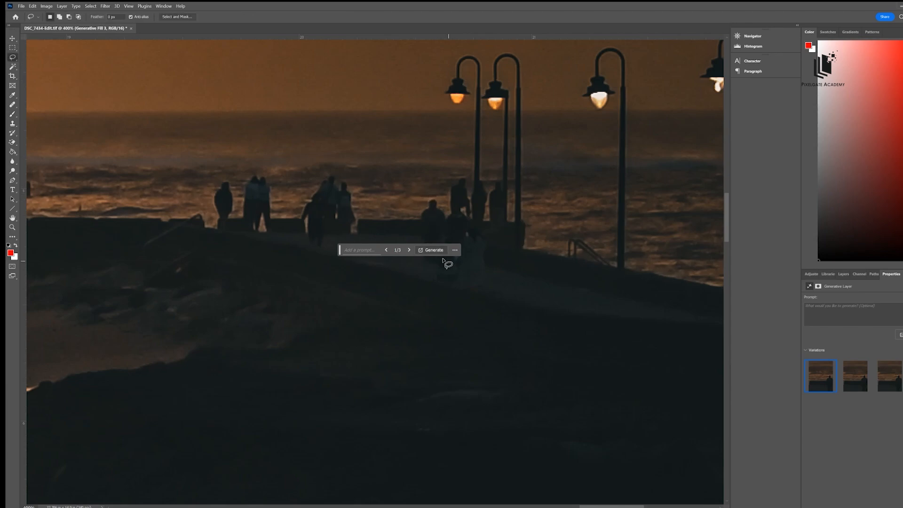
{"action": "mouse_move", "coordinate": [435, 262]}
{"action": "left_mouse_down"}
{"action": "mouse_move", "coordinate": [416, 241]}
{"action": "mouse_move", "coordinate": [439, 197]}
{"action": "left_mouse_up"}
{"action": "mouse_move", "coordinate": [452, 177]}
{"action": "left_mouse_down"}
{"action": "mouse_move", "coordinate": [500, 178]}
{"action": "mouse_move", "coordinate": [508, 190]}
{"action": "mouse_move", "coordinate": [511, 227]}
{"action": "mouse_move", "coordinate": [487, 254]}
{"action": "mouse_move", "coordinate": [488, 282]}
{"action": "mouse_move", "coordinate": [476, 295]}
{"action": "mouse_move", "coordinate": [429, 275]}
{"action": "mouse_move", "coordinate": [414, 222]}
{"action": "mouse_move", "coordinate": [424, 195]}
{"action": "mouse_move", "coordinate": [447, 192]}
{"action": "mouse_move", "coordinate": [465, 175]}
{"action": "left_mouse_up"}
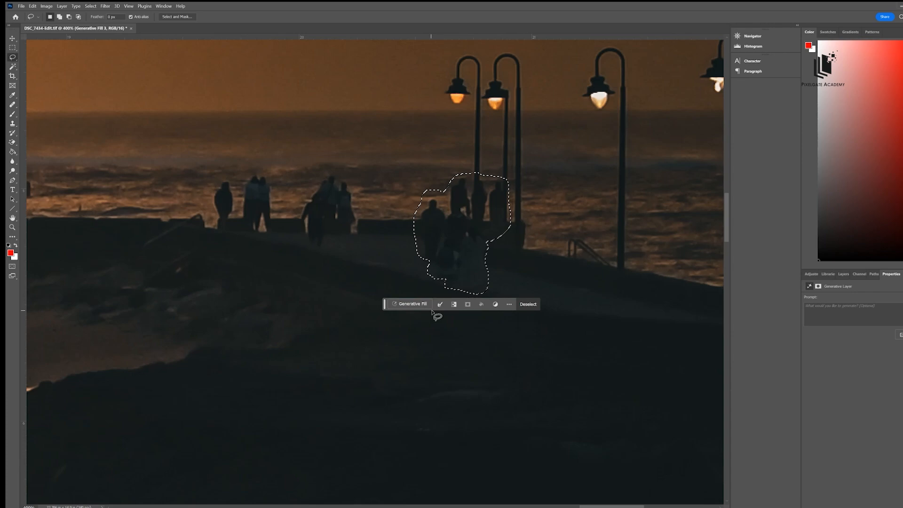
{"action": "left_click", "coordinate": [415, 304]}
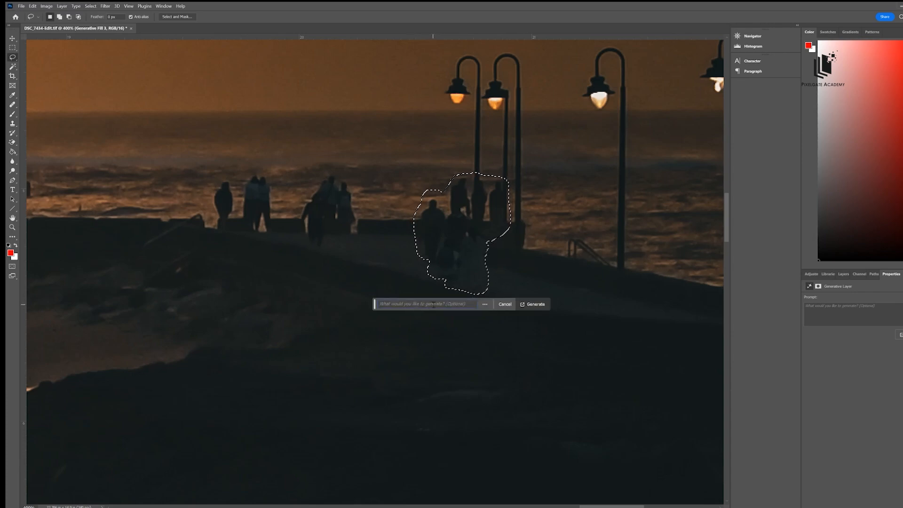
{"action": "key", "text": "Return"}
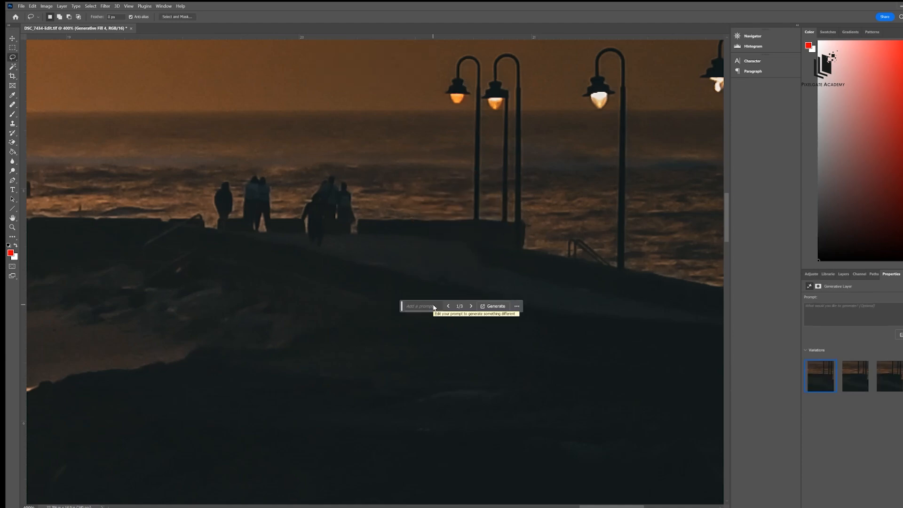
Fit the whole photo on screen and check how the pier looks with the crowd by the lamp posts removed.
{"action": "left_click", "coordinate": [13, 227]}
{"action": "left_click", "coordinate": [442, 212]}
{"action": "left_click", "coordinate": [428, 212]}
{"action": "right_click", "coordinate": [378, 234]}
{"action": "left_click", "coordinate": [386, 240]}
{"action": "right_click", "coordinate": [505, 223]}
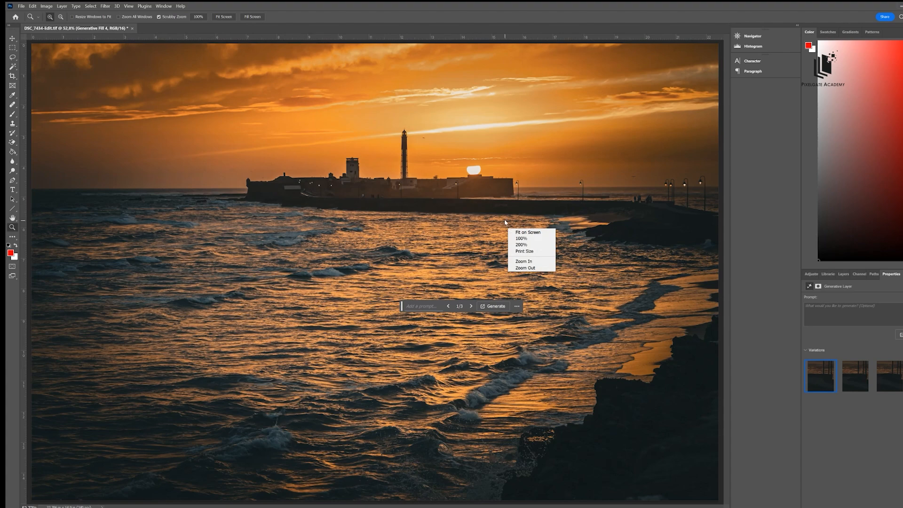
{"action": "left_click", "coordinate": [527, 12]}
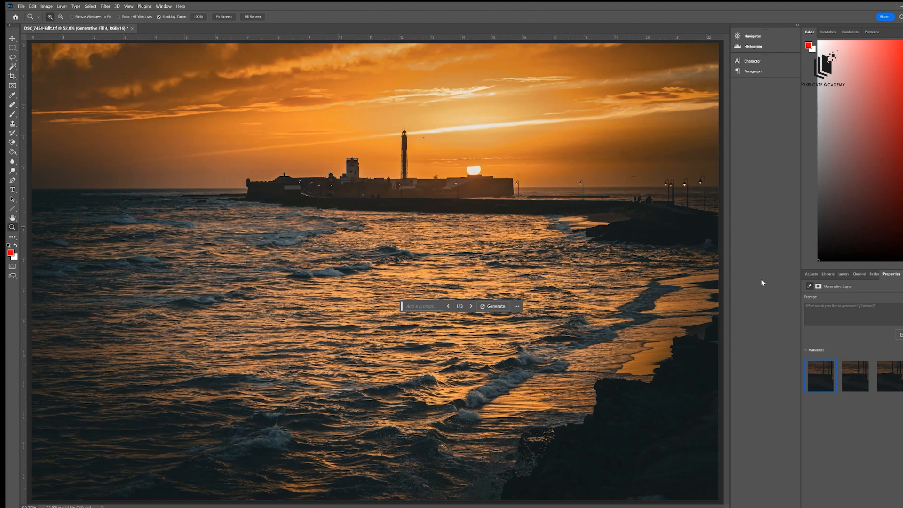
On the Background layer, lasso a small spot in the sky above the remaining people and run Generative Fill without a prompt.
{"action": "left_click", "coordinate": [843, 274]}
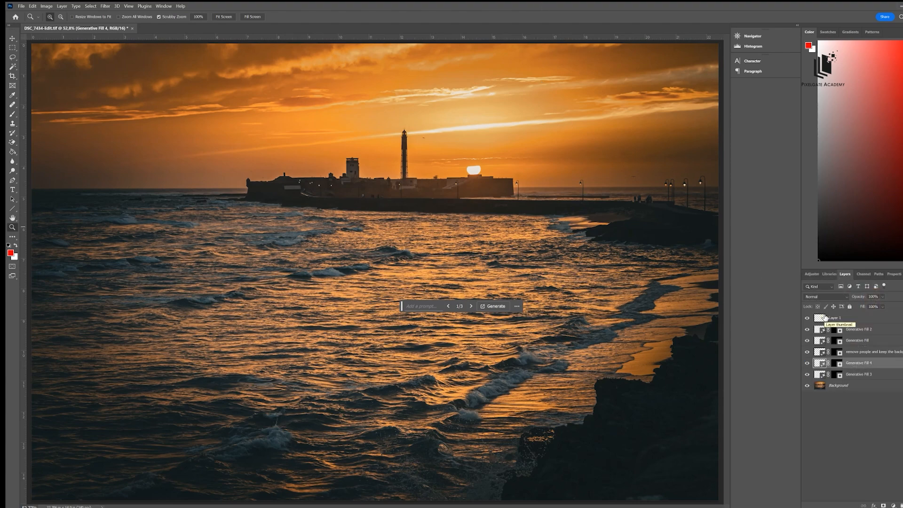
{"action": "left_click", "coordinate": [839, 387]}
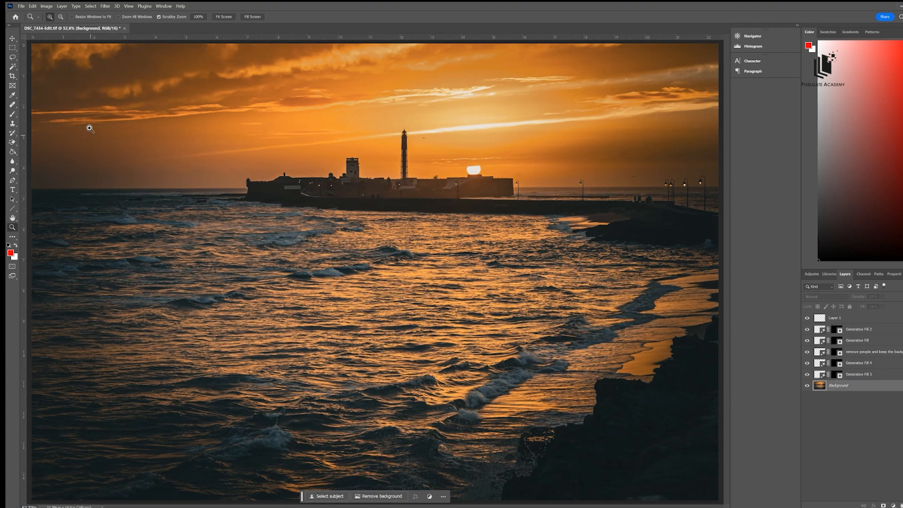
{"action": "left_click", "coordinate": [13, 57]}
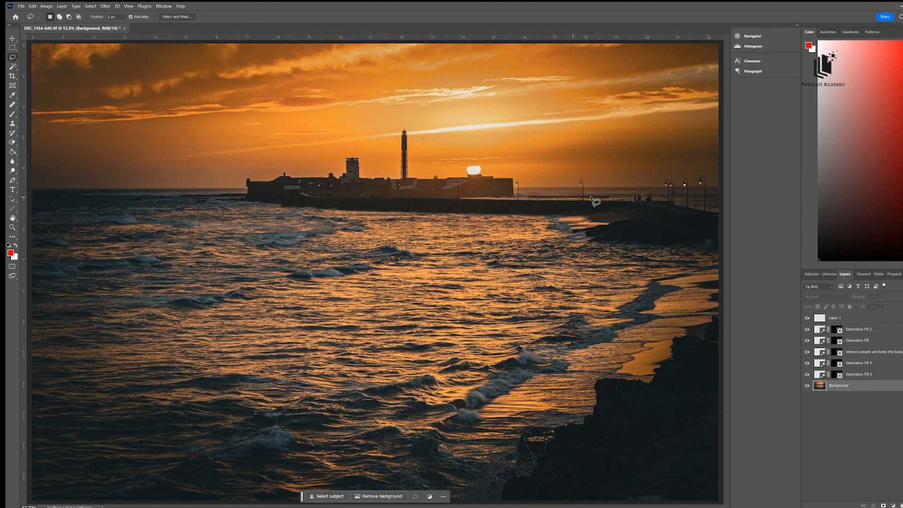
{"action": "left_click_drag", "start_coordinate": [639, 196], "coordinate": [638, 178]}
{"action": "left_click", "coordinate": [639, 177]}
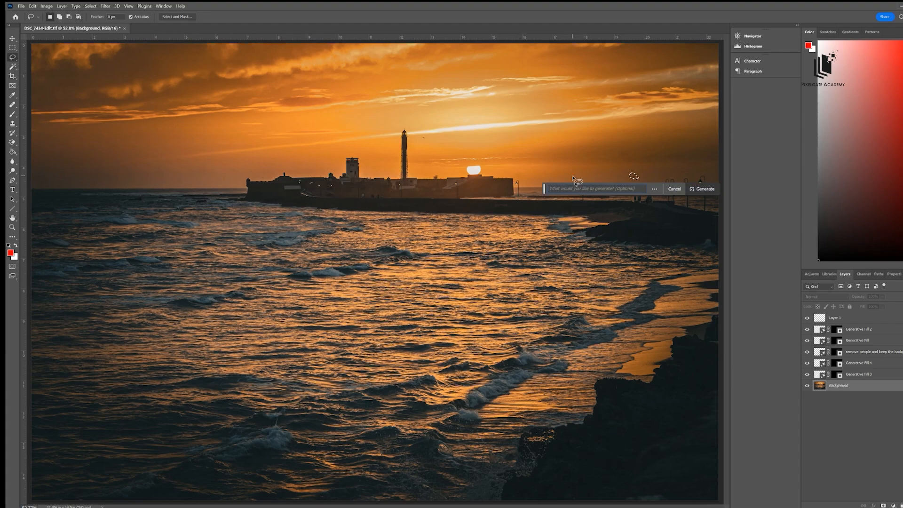
{"action": "key", "text": "Return"}
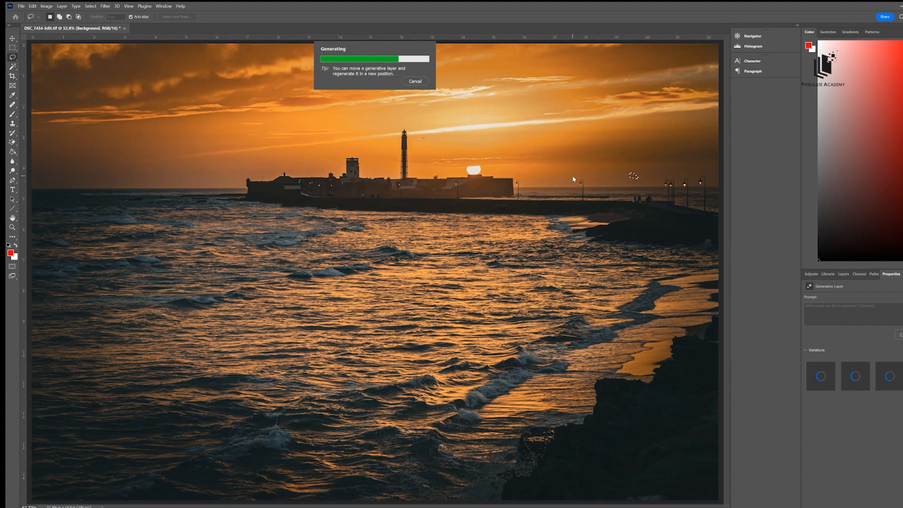
Select the entire sky down to the horizon with a rectangular marquee and run Generative Fill with the prompt "mountains on the horizon".
{"action": "left_click", "coordinate": [14, 48]}
{"action": "left_click_drag", "start_coordinate": [39, 185], "coordinate": [727, 19]}
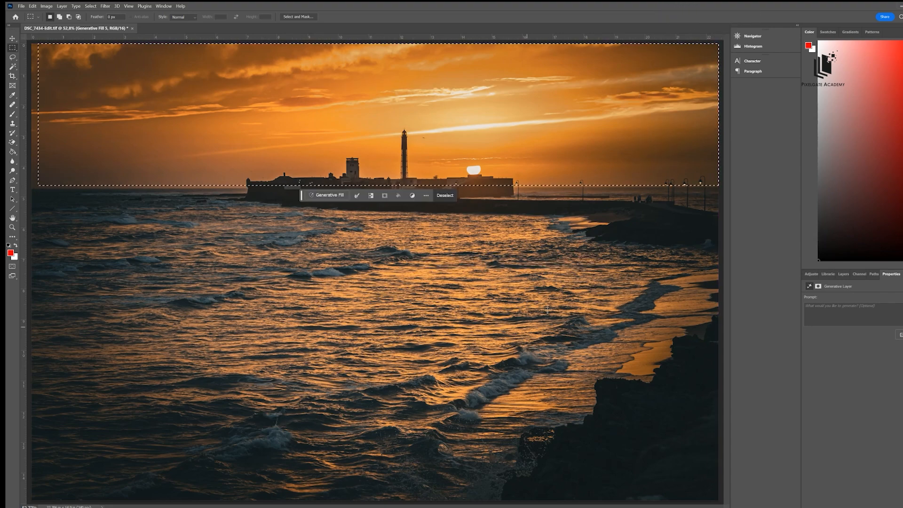
{"action": "left_click", "coordinate": [327, 196]}
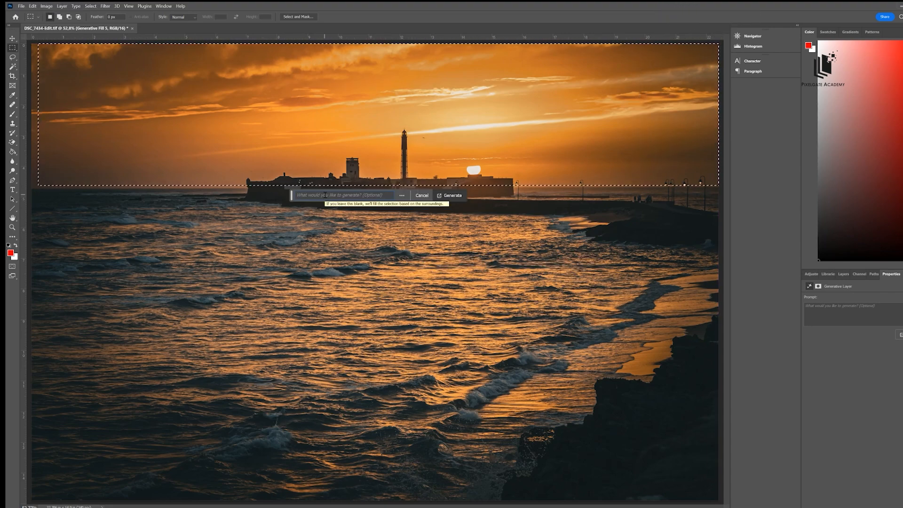
{"action": "type", "text": "mountains during"}
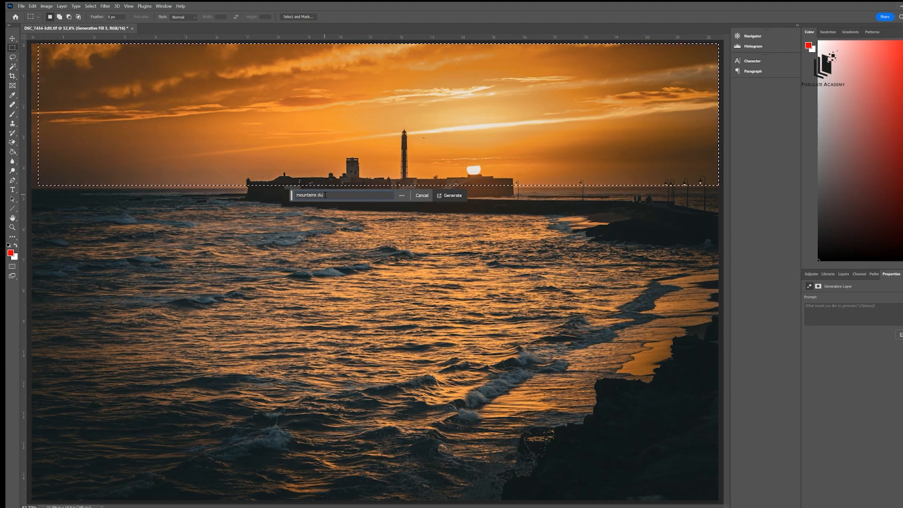
{"action": "key", "text": "BackSpace"}
{"action": "key", "text": "BackSpace"}
{"action": "key", "text": "BackSpace"}
{"action": "type", "text": "on the horizo"}
{"action": "key", "text": "Return"}
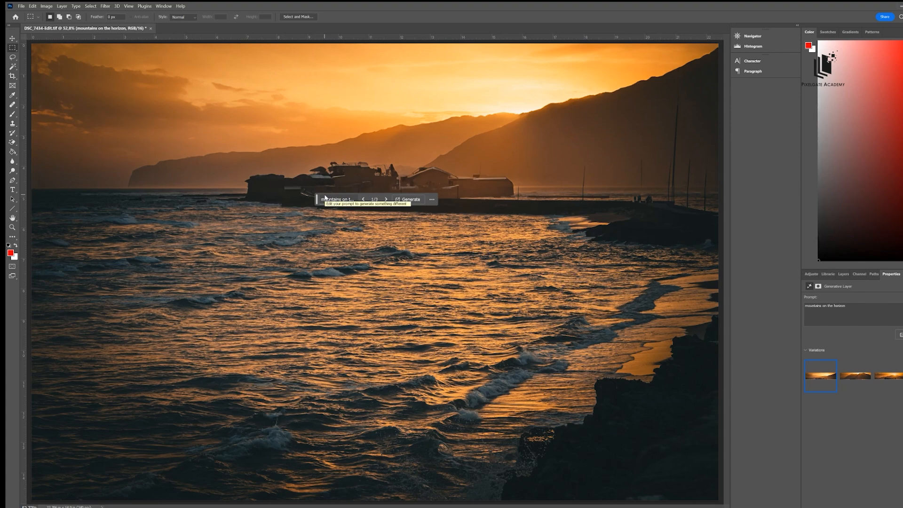
Compare the second and third mountain variations and delete the "mountains on the horizon" layer.
{"action": "left_click", "coordinate": [863, 380]}
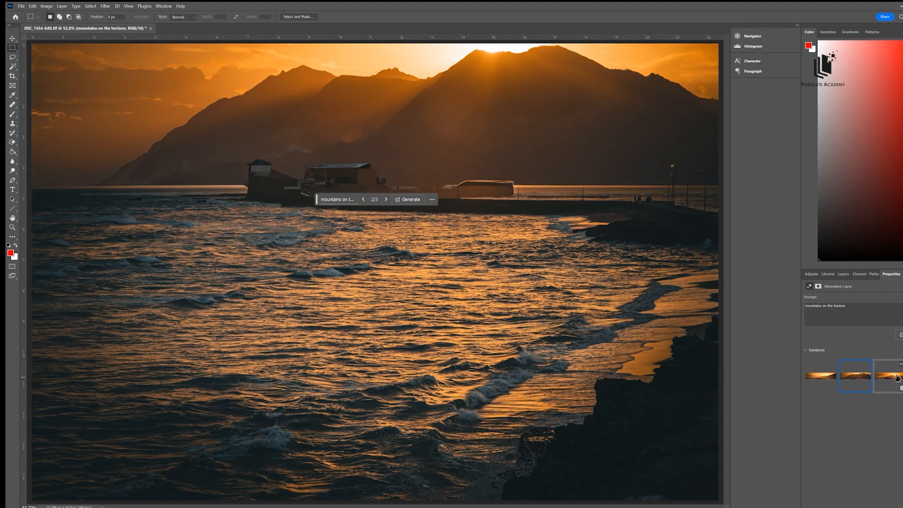
{"action": "left_click", "coordinate": [897, 378]}
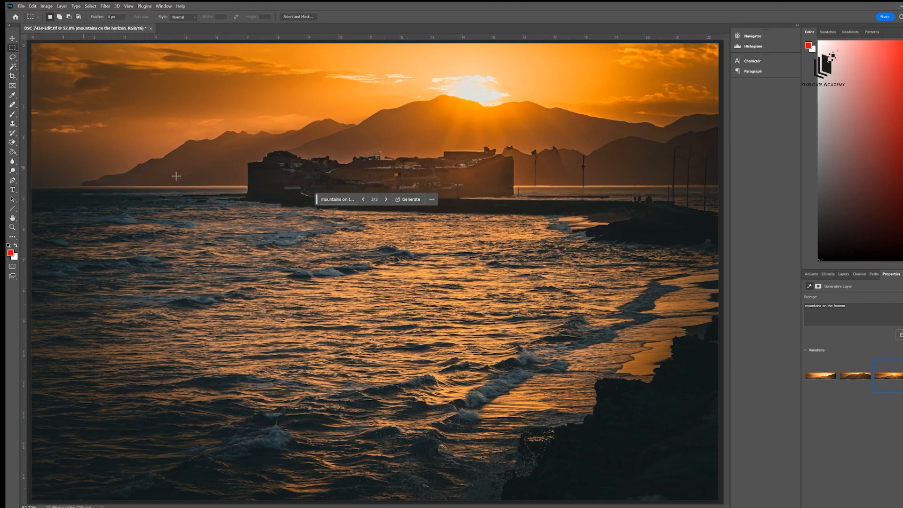
{"action": "left_click", "coordinate": [844, 275]}
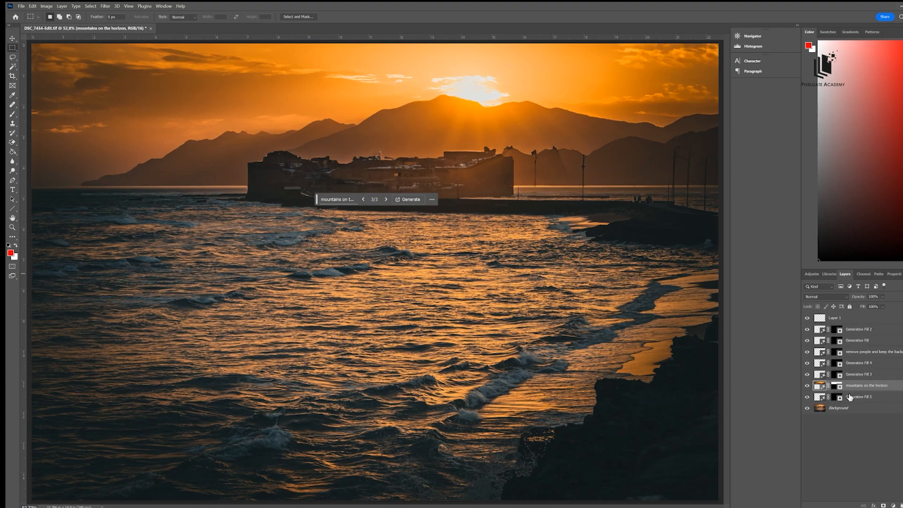
{"action": "key", "text": "Delete"}
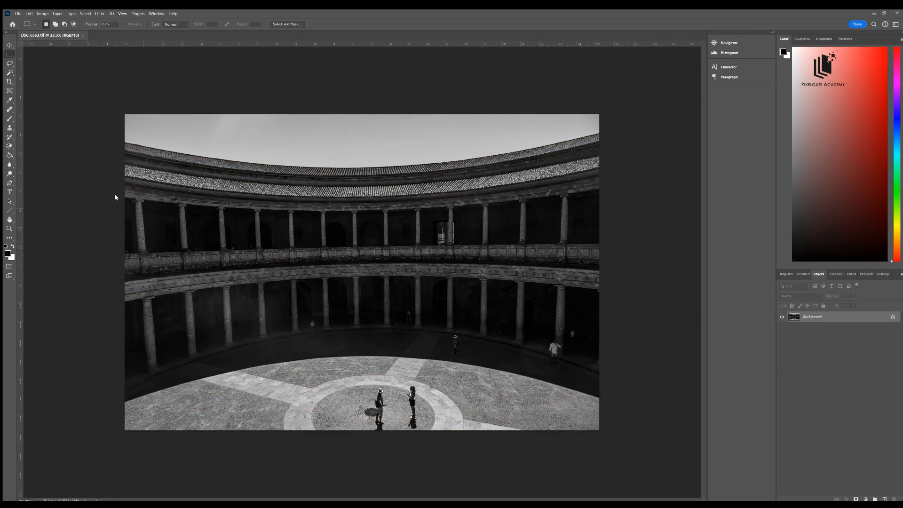
Examine the two people and the surrounding paving in the black-and-white courtyard photo up close, and fit the whole photo on screen.
{"action": "left_click", "coordinate": [9, 229]}
{"action": "left_click", "coordinate": [402, 407]}
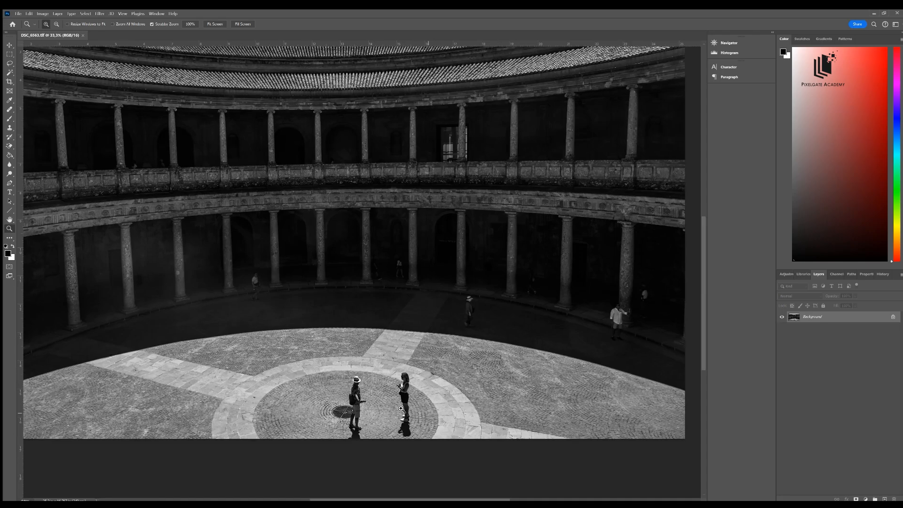
{"action": "left_click", "coordinate": [381, 412]}
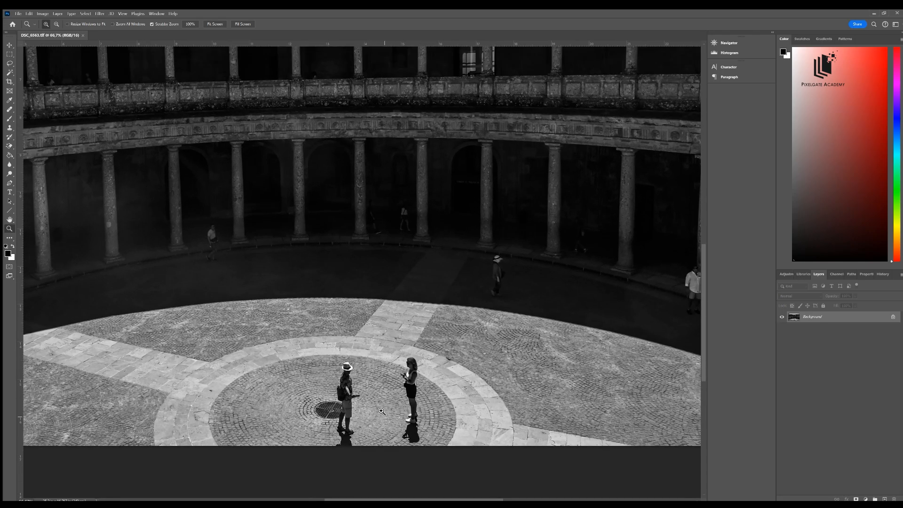
{"action": "left_click", "coordinate": [400, 338]}
{"action": "key", "text": "ctrl+0"}
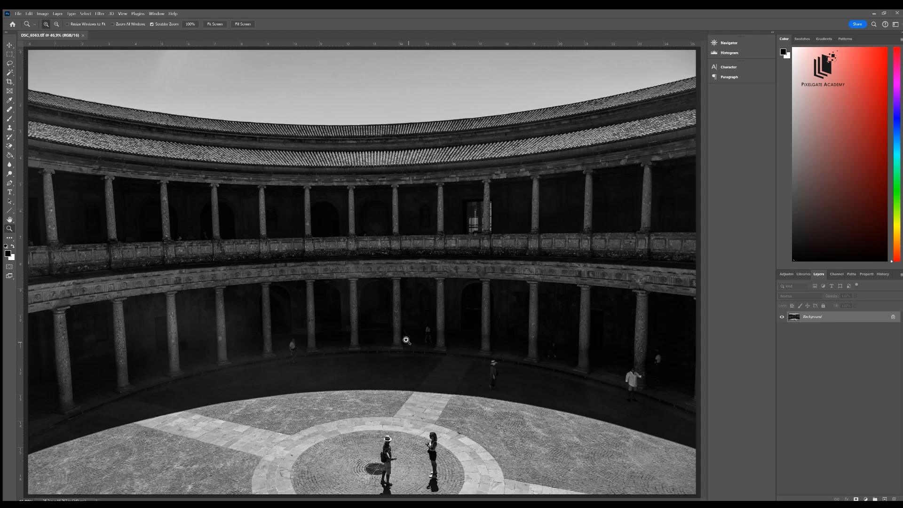
{"action": "key", "text": "ctrl+minus"}
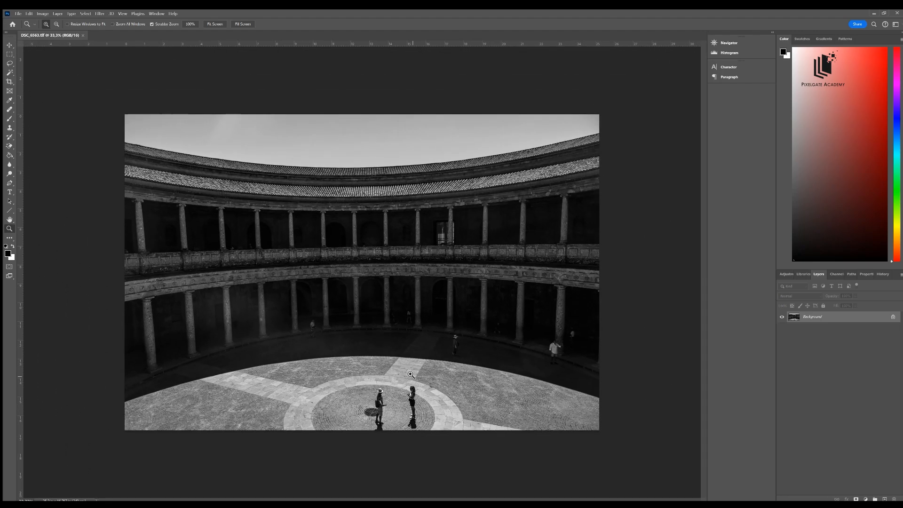
{"action": "left_click", "coordinate": [405, 414]}
{"action": "left_click", "coordinate": [400, 413]}
{"action": "left_click", "coordinate": [399, 412]}
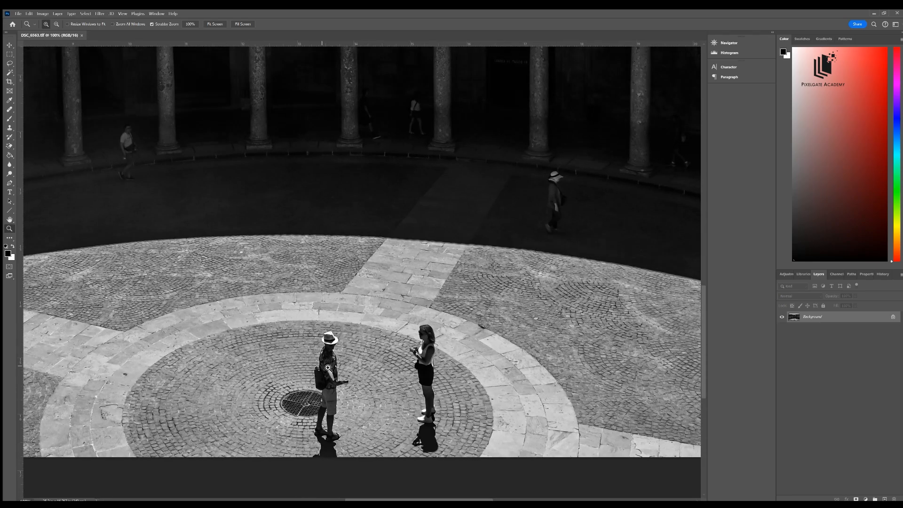
{"action": "left_click", "coordinate": [373, 256]}
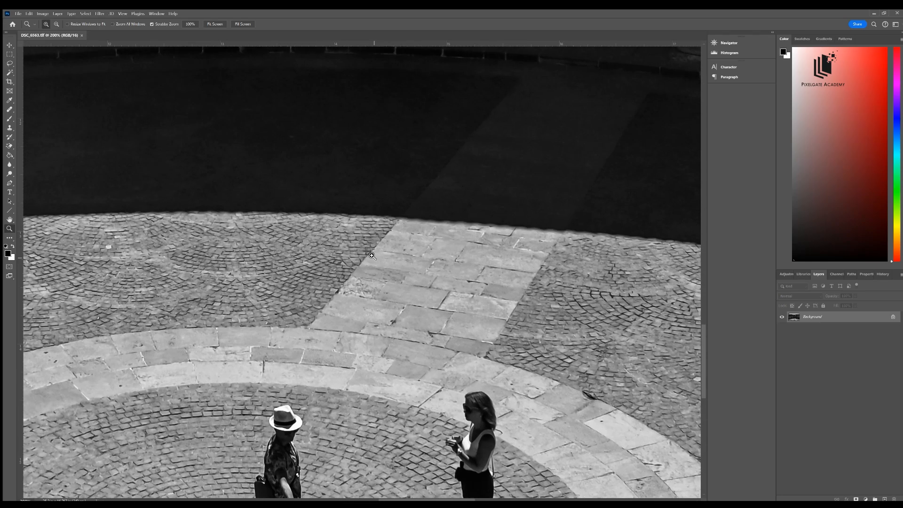
{"action": "left_click", "coordinate": [384, 266], "text": "alt"}
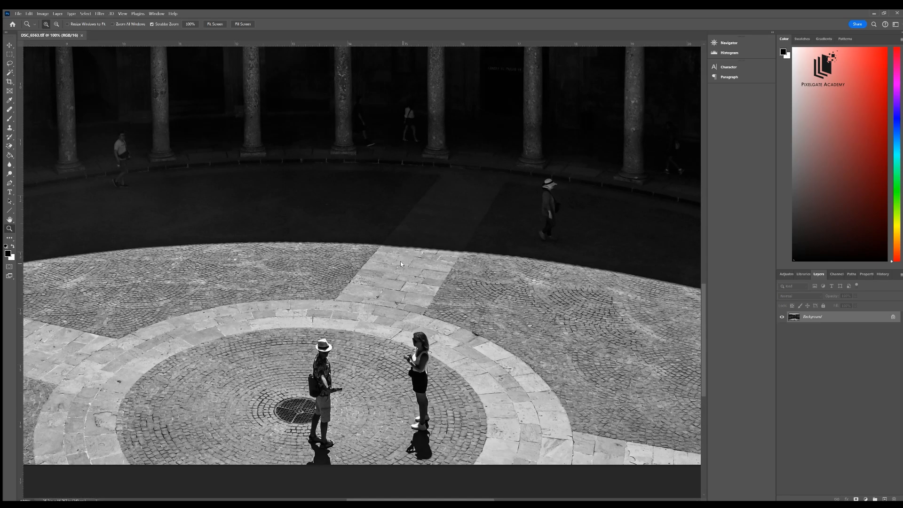
{"action": "key", "text": "ctrl+0"}
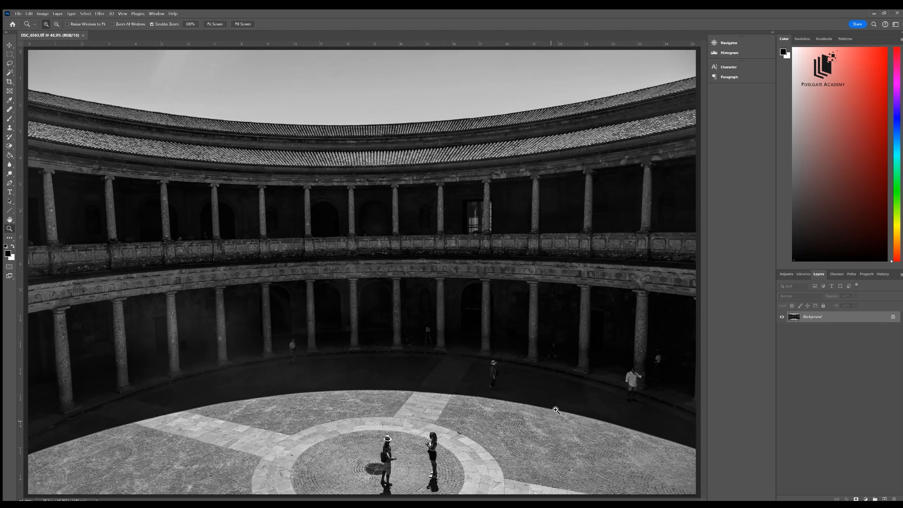
Lasso the person with the hat beside the drain cover, including the shadow, and run Generative Fill without a prompt.
{"action": "left_click", "coordinate": [9, 63]}
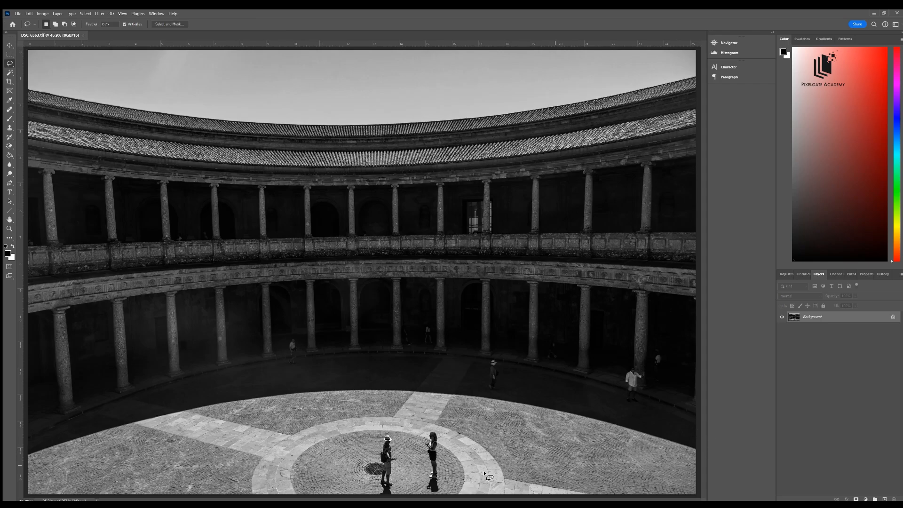
{"action": "mouse_move", "coordinate": [395, 479]}
{"action": "left_mouse_down"}
{"action": "mouse_move", "coordinate": [391, 431]}
{"action": "mouse_move", "coordinate": [380, 429]}
{"action": "mouse_move", "coordinate": [375, 463]}
{"action": "left_mouse_up"}
{"action": "left_click_drag", "start_coordinate": [389, 486], "coordinate": [389, 484]}
{"action": "left_click", "coordinate": [351, 428]}
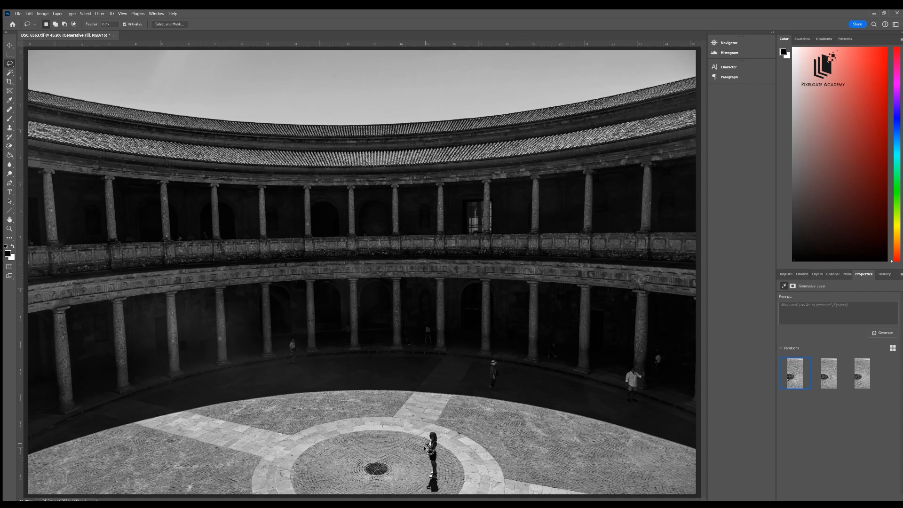
Lasso the remaining woman beside the drain cover together with her shadow and run Generative Fill without a prompt.
{"action": "mouse_move", "coordinate": [423, 491]}
{"action": "left_mouse_down"}
{"action": "mouse_move", "coordinate": [429, 465]}
{"action": "mouse_move", "coordinate": [440, 487]}
{"action": "mouse_move", "coordinate": [427, 492]}
{"action": "left_mouse_up"}
{"action": "left_click", "coordinate": [499, 314]}
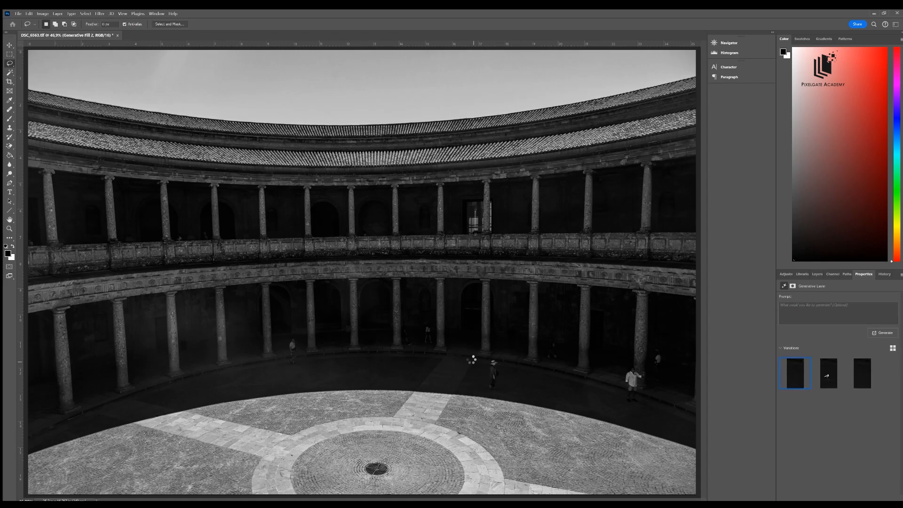
Lasso the small figures in the shadowed lower arcade one after another and remove each with Generative Fill without a prompt.
{"action": "key", "text": "ctrl+1"}
{"action": "left_click_drag", "start_coordinate": [263, 375], "coordinate": [278, 322]}
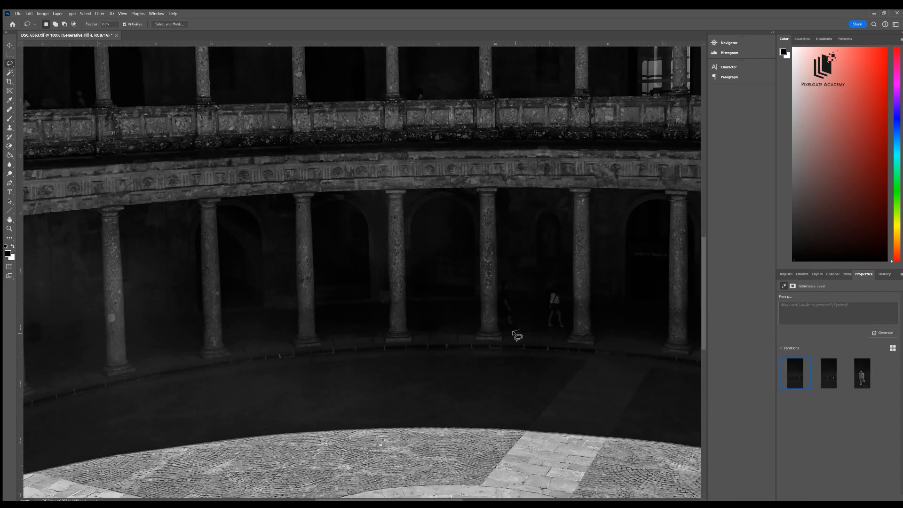
{"action": "left_click_drag", "start_coordinate": [512, 332], "coordinate": [567, 329]}
{"action": "left_click", "coordinate": [467, 248]}
{"action": "left_click", "coordinate": [466, 300]}
{"action": "left_click_drag", "start_coordinate": [634, 377], "coordinate": [305, 310]}
{"action": "mouse_move", "coordinate": [482, 295]}
{"action": "left_mouse_down"}
{"action": "mouse_move", "coordinate": [514, 295]}
{"action": "mouse_move", "coordinate": [481, 295]}
{"action": "left_mouse_up"}
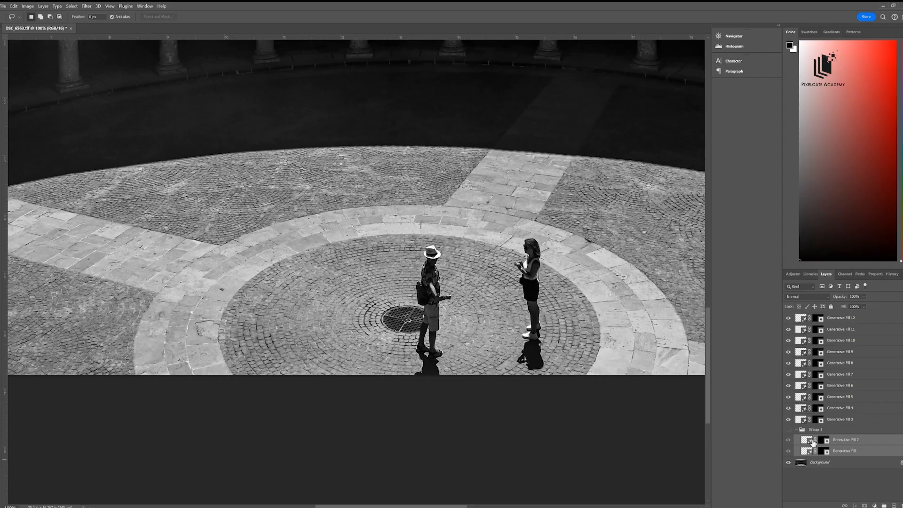
Switch the visibility of Group 1 off and on to compare the courtyard paving with and without the two people.
{"action": "left_click", "coordinate": [788, 430]}
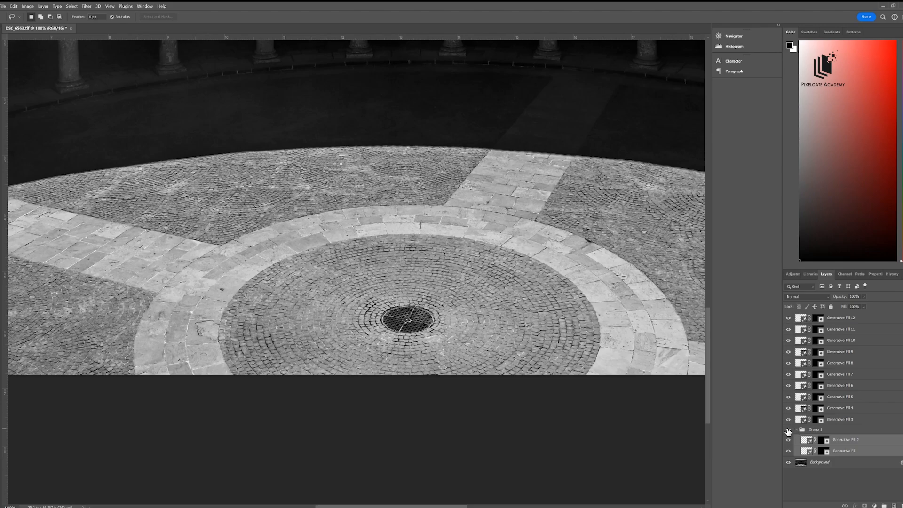
{"action": "left_click", "coordinate": [789, 430]}
{"action": "left_click", "coordinate": [788, 430]}
{"action": "left_click", "coordinate": [788, 430]}
{"action": "left_click", "coordinate": [788, 431]}
{"action": "left_click", "coordinate": [788, 430]}
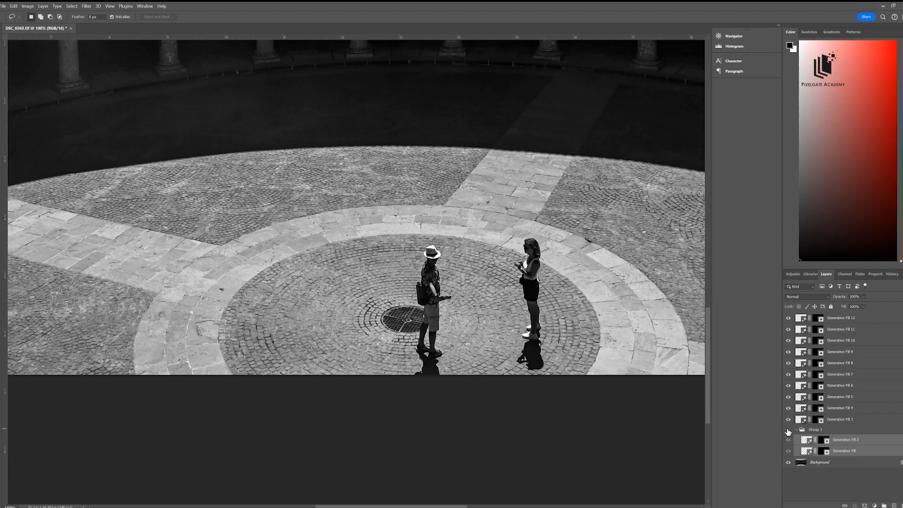
{"action": "left_click", "coordinate": [789, 431]}
{"action": "left_click", "coordinate": [789, 431]}
{"action": "left_click", "coordinate": [789, 431]}
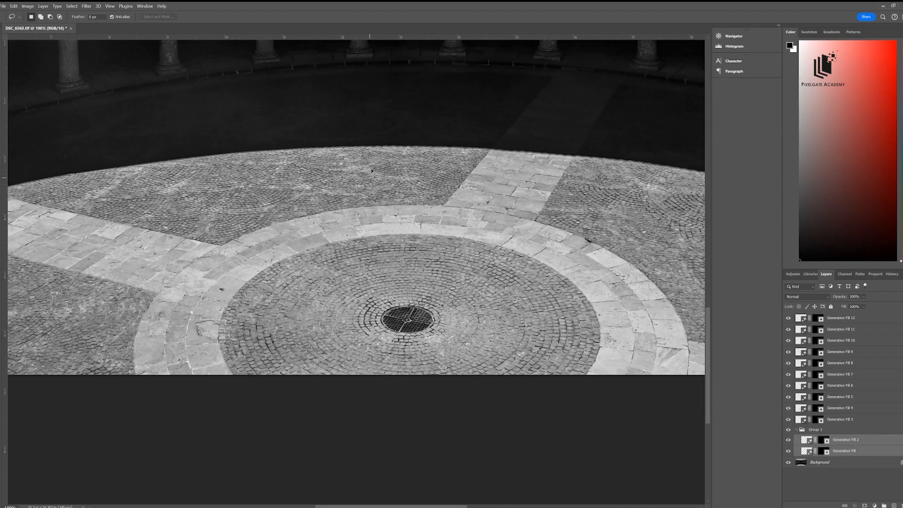
On the Background layer, lasso the figure behind the balustrade at the photo's left edge and run Generative Fill without a prompt.
{"action": "left_click_drag", "start_coordinate": [408, 156], "coordinate": [115, 434]}
{"action": "left_click_drag", "start_coordinate": [516, 373], "coordinate": [180, 434]}
{"action": "left_click_drag", "start_coordinate": [143, 277], "coordinate": [327, 386]}
{"action": "left_click_drag", "start_coordinate": [316, 327], "coordinate": [626, 391]}
{"action": "left_click_drag", "start_coordinate": [119, 221], "coordinate": [534, 348]}
{"action": "left_click_drag", "start_coordinate": [150, 431], "coordinate": [192, 103]}
{"action": "left_click_drag", "start_coordinate": [371, 314], "coordinate": [459, 324]}
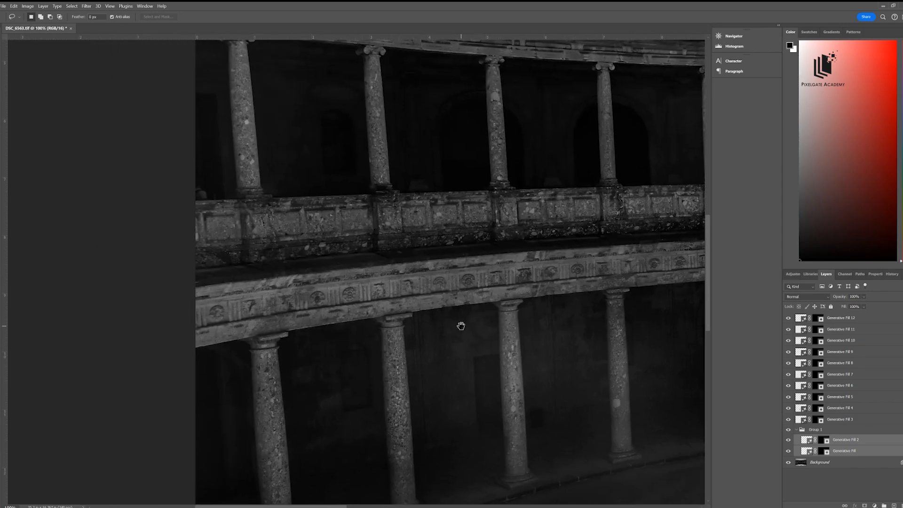
{"action": "left_click", "coordinate": [828, 463]}
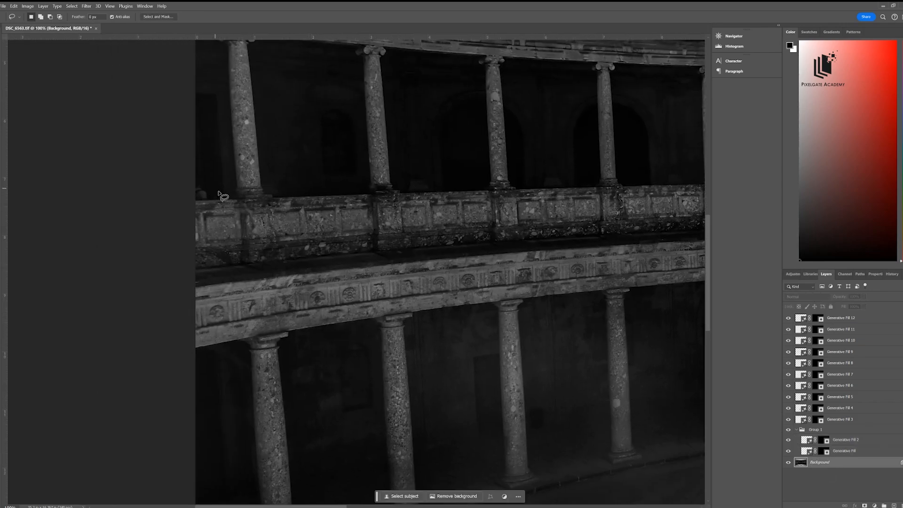
{"action": "mouse_move", "coordinate": [196, 173]}
{"action": "left_mouse_down"}
{"action": "mouse_move", "coordinate": [227, 193]}
{"action": "mouse_move", "coordinate": [193, 201]}
{"action": "left_mouse_up"}
{"action": "left_click", "coordinate": [159, 211]}
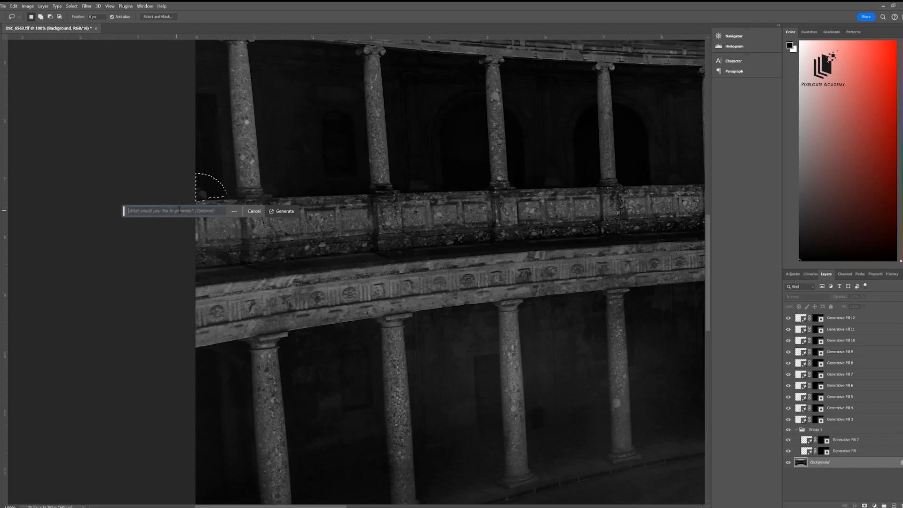
{"action": "key", "text": "Return"}
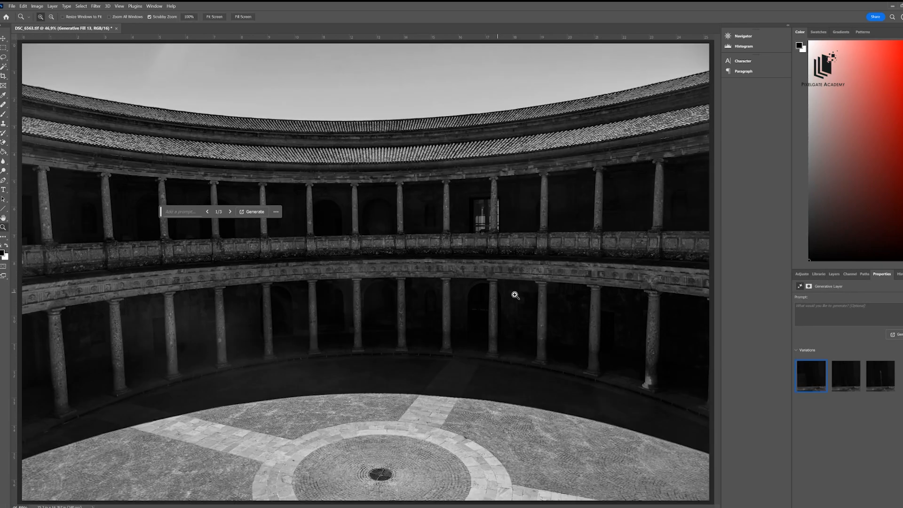
Select the layers Generative Fill 3 through Generative Fill 12 and move them into Group 1.
{"action": "left_click", "coordinate": [834, 275]}
{"action": "left_click", "coordinate": [843, 420]}
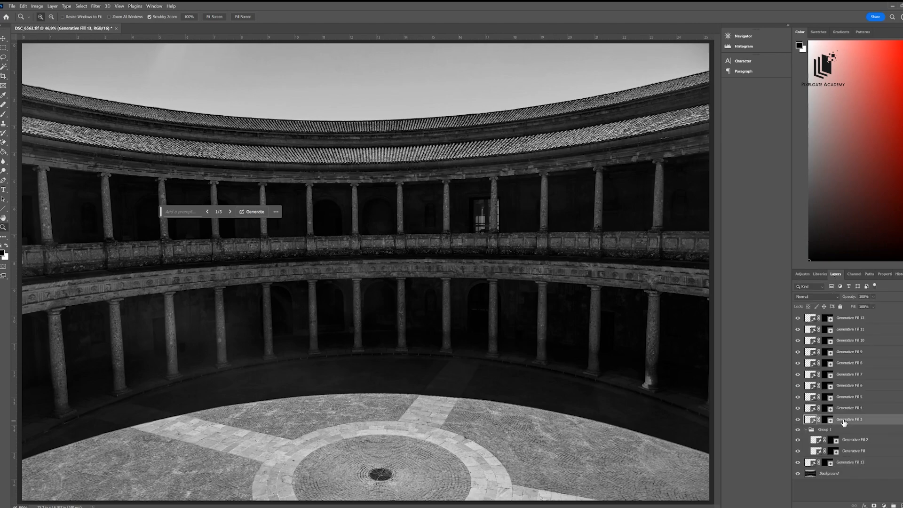
{"action": "left_click", "coordinate": [854, 319], "text": "shift"}
{"action": "left_click_drag", "start_coordinate": [857, 432], "coordinate": [840, 432]}
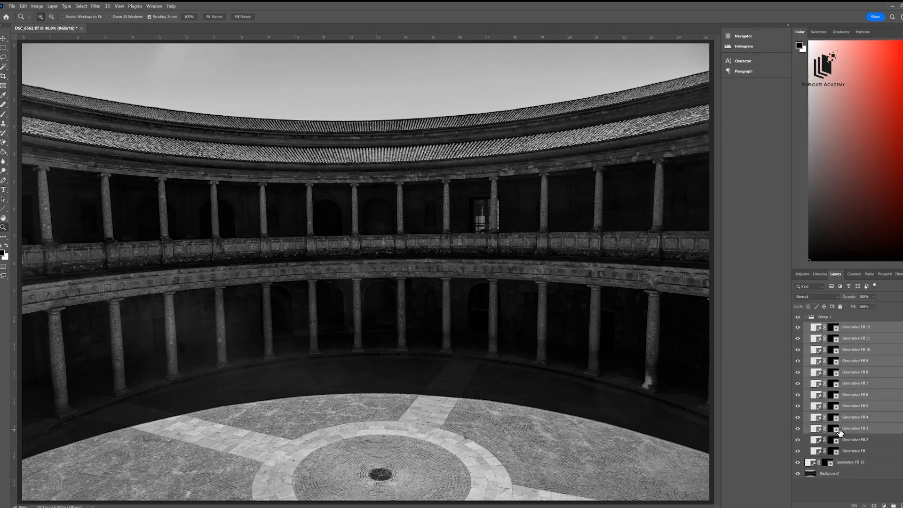
Toggle Group 1 repeatedly with the whole photo in view to compare the original with all the grouped removals.
{"action": "left_click", "coordinate": [798, 317]}
{"action": "left_click", "coordinate": [798, 317]}
{"action": "left_click", "coordinate": [798, 317]}
{"action": "left_click", "coordinate": [799, 317]}
{"action": "left_click", "coordinate": [798, 317]}
{"action": "left_click", "coordinate": [798, 318]}
{"action": "left_click", "coordinate": [798, 317]}
{"action": "left_click", "coordinate": [798, 318]}
{"action": "left_click", "coordinate": [798, 318]}
{"action": "left_click", "coordinate": [799, 318]}
Copy the dark neighbouring column's base from the Background layer with a rectangular marquee and move the new layer over the bright column base.
{"action": "left_click", "coordinate": [649, 382]}
{"action": "left_click_drag", "start_coordinate": [648, 381], "coordinate": [630, 362]}
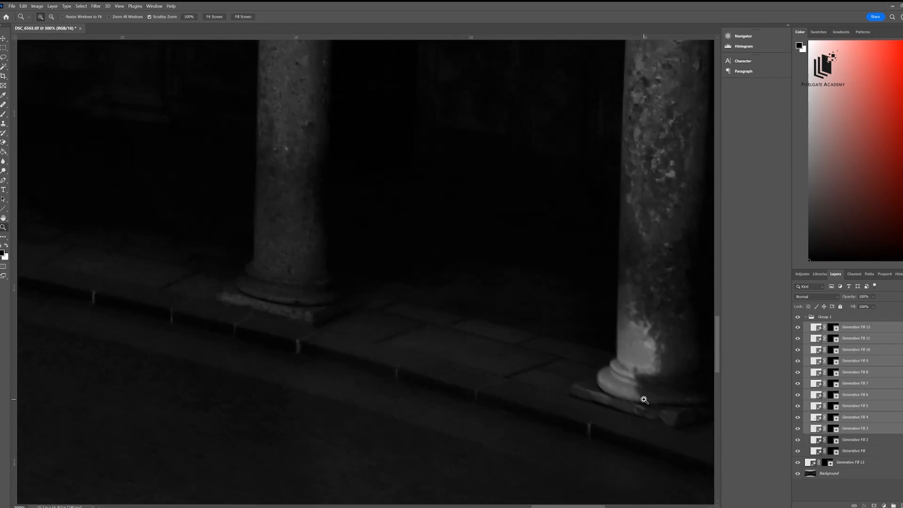
{"action": "left_click", "coordinate": [811, 475]}
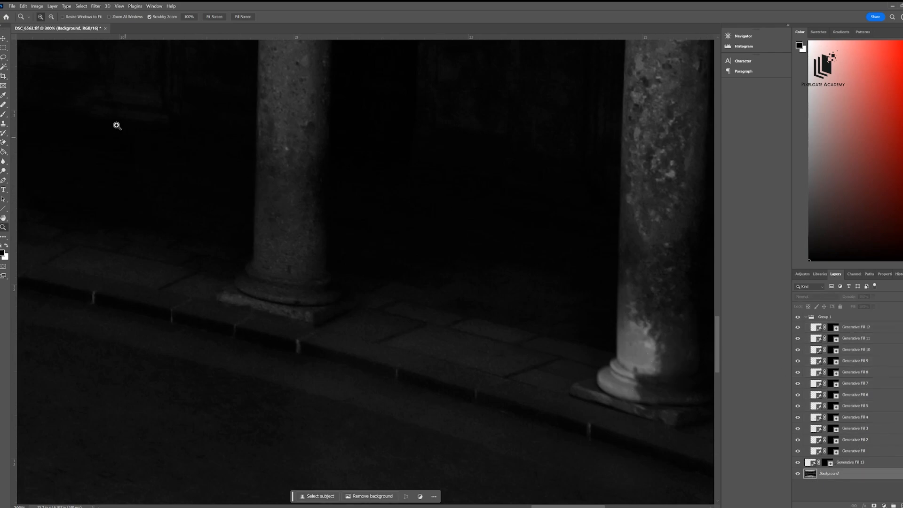
{"action": "left_click", "coordinate": [3, 49]}
{"action": "left_click_drag", "start_coordinate": [231, 192], "coordinate": [310, 314]}
{"action": "key", "text": "ctrl+j"}
{"action": "key", "text": "ctrl+t"}
{"action": "left_click_drag", "start_coordinate": [299, 256], "coordinate": [651, 345]}
{"action": "key", "text": "Return"}
Place Layer 1 above Group 1 and align the copied column base with the bright base using Free Transform.
{"action": "left_click_drag", "start_coordinate": [847, 360], "coordinate": [823, 313]}
{"action": "key", "text": "ctrl+t"}
{"action": "left_click_drag", "start_coordinate": [615, 329], "coordinate": [627, 333]}
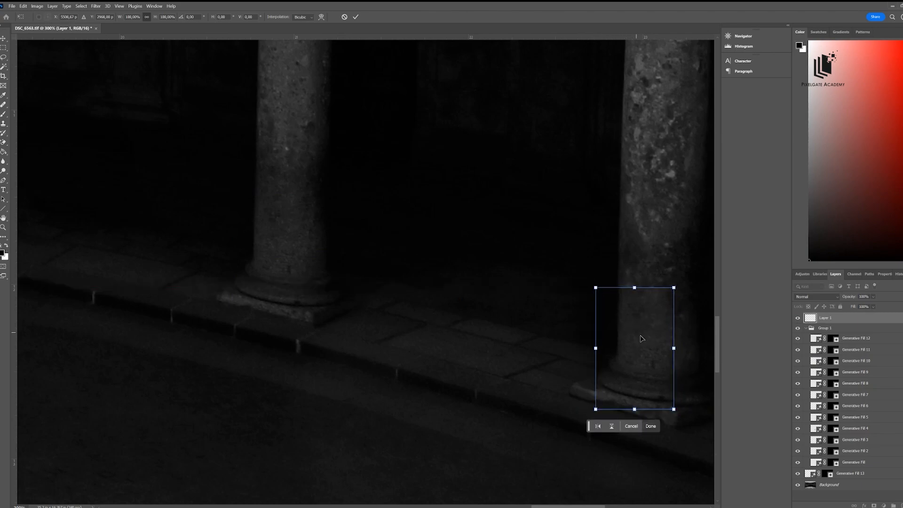
{"action": "key", "text": "Return"}
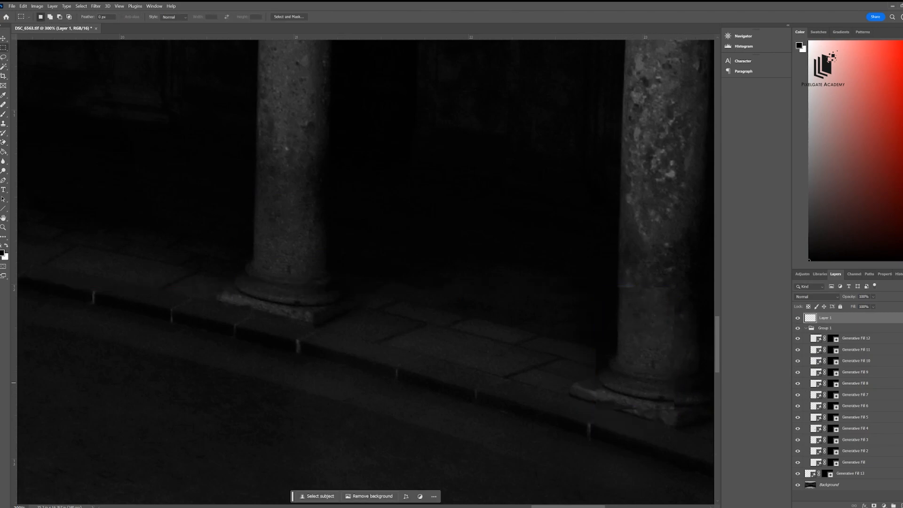
Add a layer mask to Layer 1 and set up a soft 155 px brush with 37% opacity.
{"action": "left_click", "coordinate": [874, 506]}
{"action": "left_click", "coordinate": [4, 114]}
{"action": "right_click", "coordinate": [429, 153]}
{"action": "left_click", "coordinate": [496, 171]}
{"action": "left_click", "coordinate": [470, 187]}
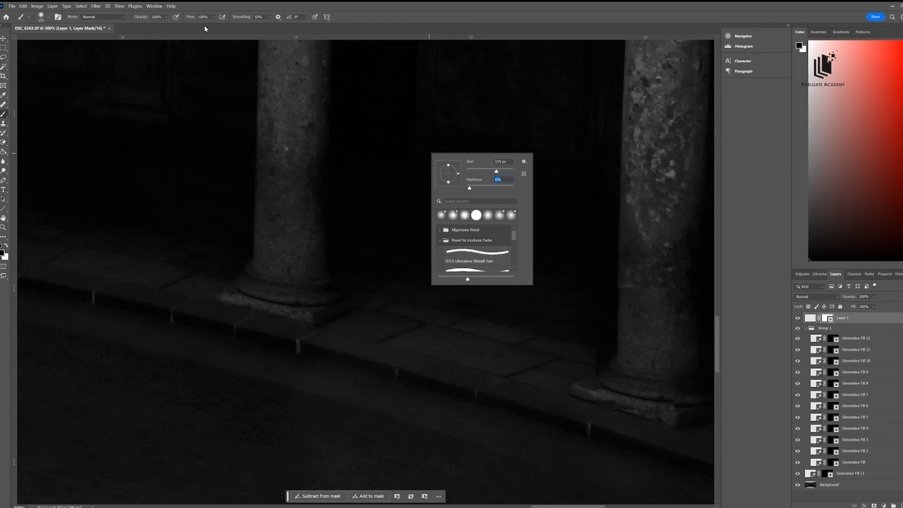
{"action": "left_click", "coordinate": [165, 18]}
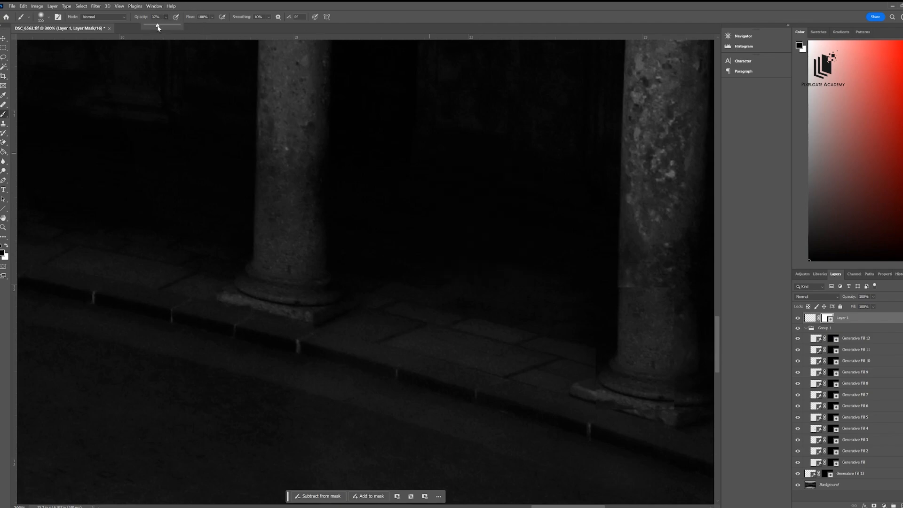
Paint black on Layer 1's mask along the edges of the copied column base to blend it into the surroundings.
{"action": "mouse_move", "coordinate": [602, 290]}
{"action": "left_mouse_down"}
{"action": "mouse_move", "coordinate": [612, 255]}
{"action": "mouse_move", "coordinate": [639, 252]}
{"action": "mouse_move", "coordinate": [612, 259]}
{"action": "mouse_move", "coordinate": [640, 262]}
{"action": "left_mouse_up"}
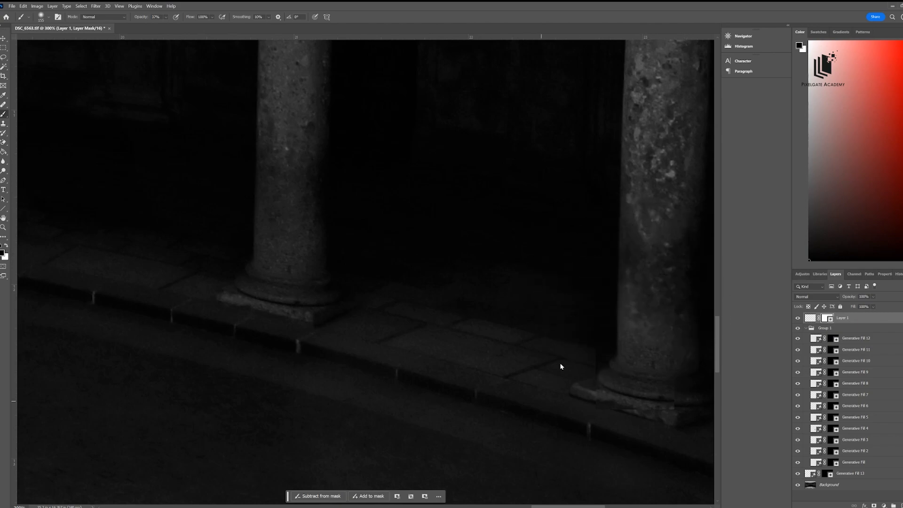
{"action": "left_click_drag", "start_coordinate": [577, 363], "coordinate": [562, 385]}
{"action": "left_click_drag", "start_coordinate": [671, 410], "coordinate": [675, 421]}
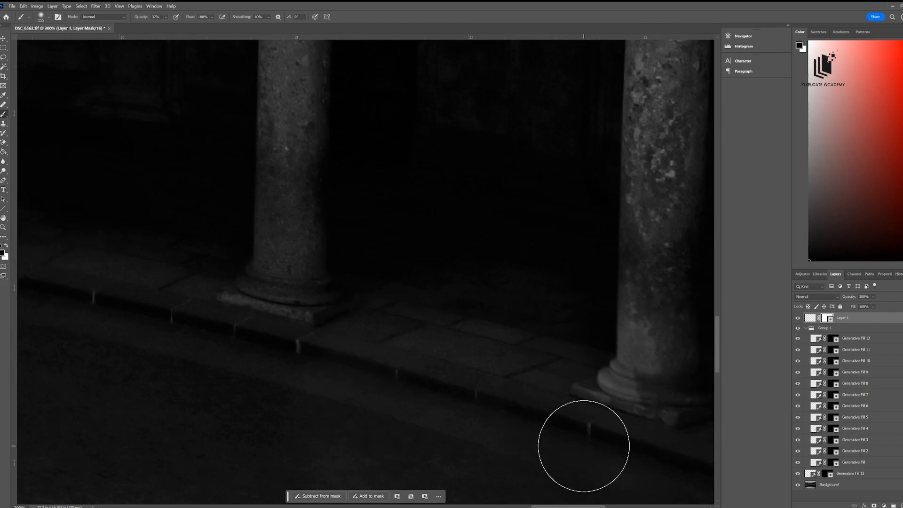
Reduce the brush size to 51 px and paint on Layer 1's mask over the lower part of the column.
{"action": "right_click", "coordinate": [575, 379]}
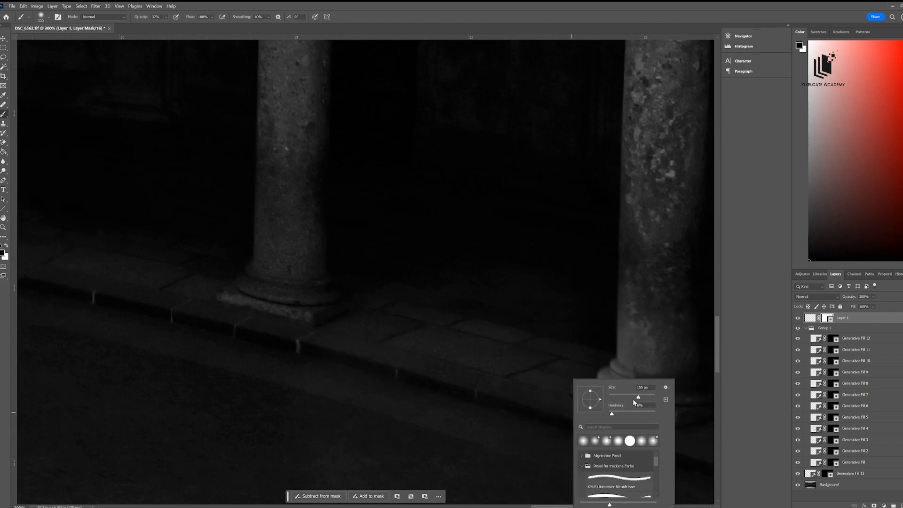
{"action": "left_click_drag", "start_coordinate": [623, 398], "coordinate": [621, 399]}
{"action": "key", "text": "x"}
{"action": "left_click", "coordinate": [632, 319]}
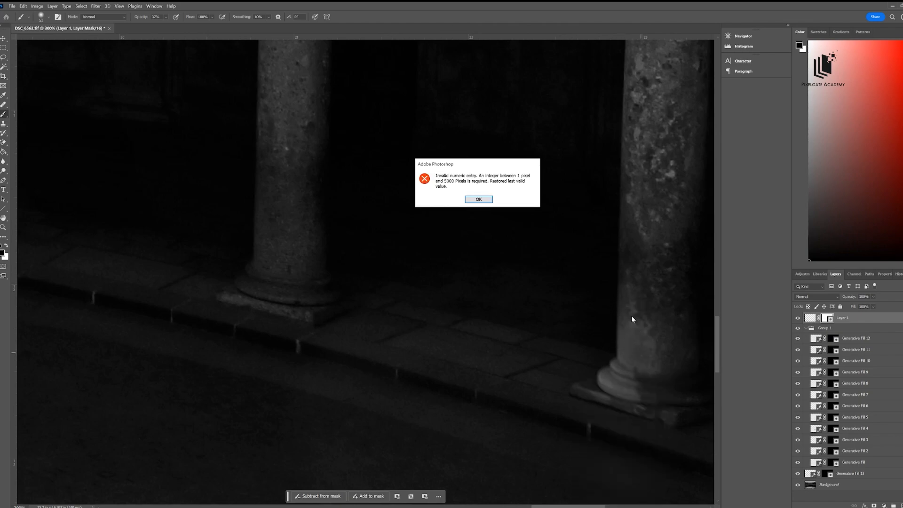
{"action": "left_click", "coordinate": [478, 199]}
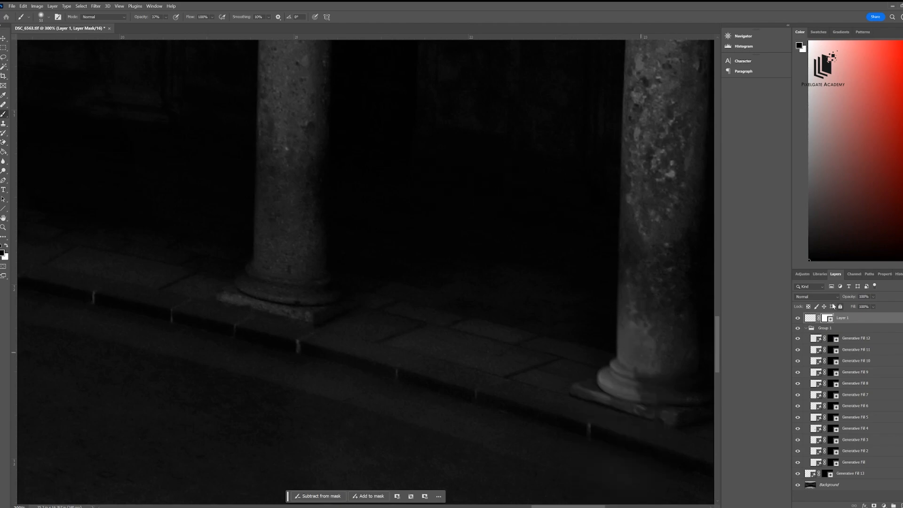
{"action": "left_click_drag", "start_coordinate": [638, 325], "coordinate": [653, 353]}
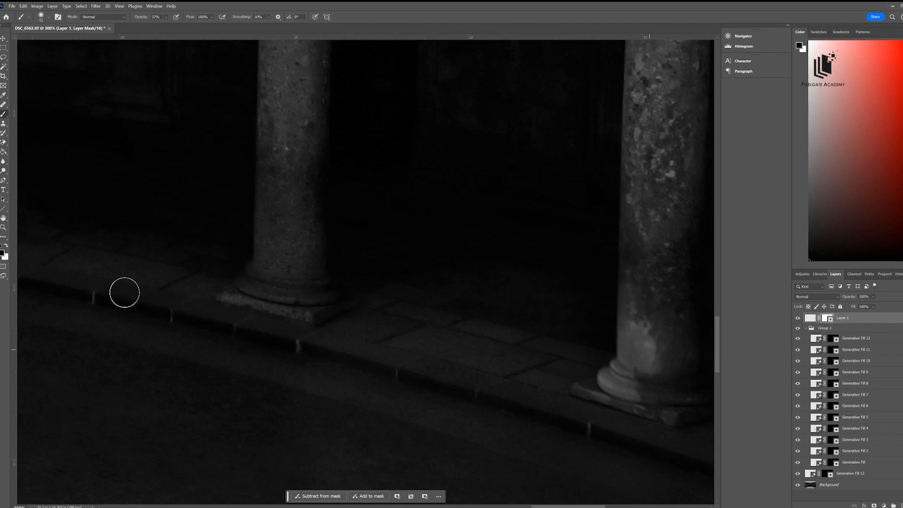
Switch the foreground colour to white and paint the copied dark stone back over the bright column base on Layer 1's mask.
{"action": "left_click", "coordinate": [6, 245]}
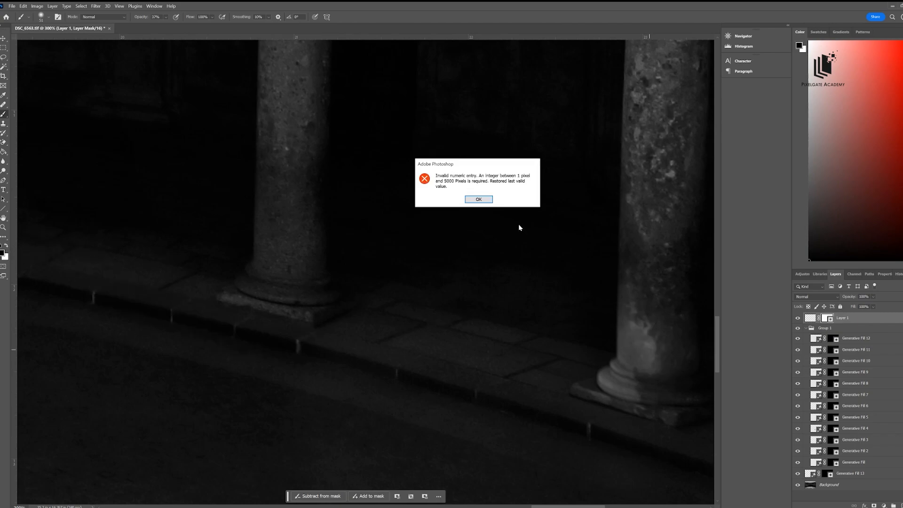
{"action": "left_click", "coordinate": [484, 200]}
{"action": "right_click", "coordinate": [491, 221]}
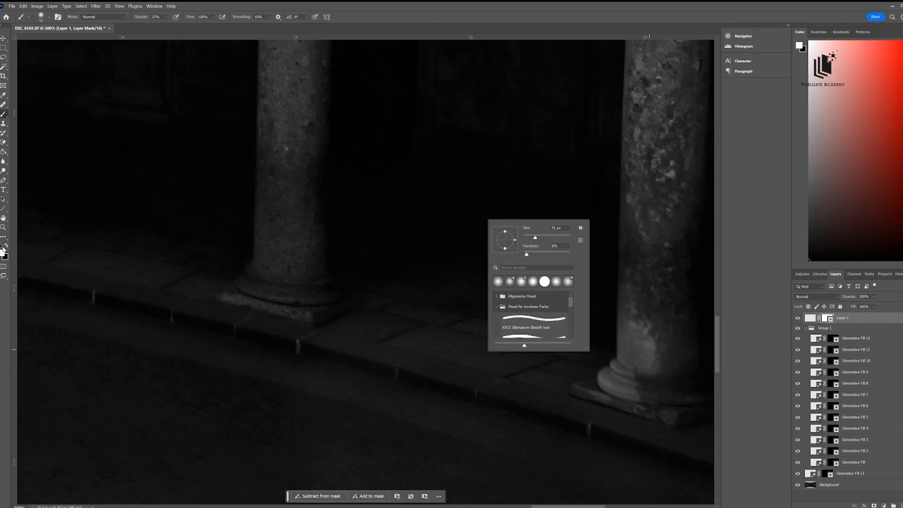
{"action": "left_click", "coordinate": [7, 246]}
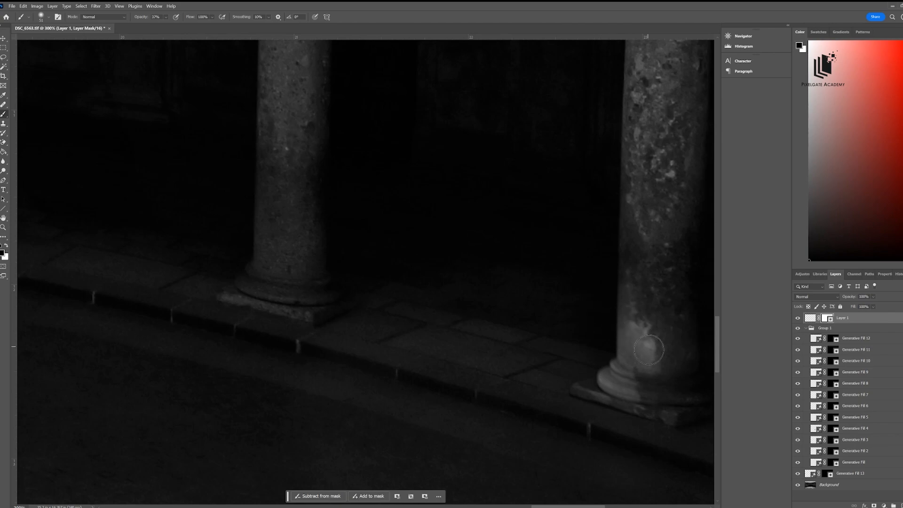
{"action": "key", "text": "x"}
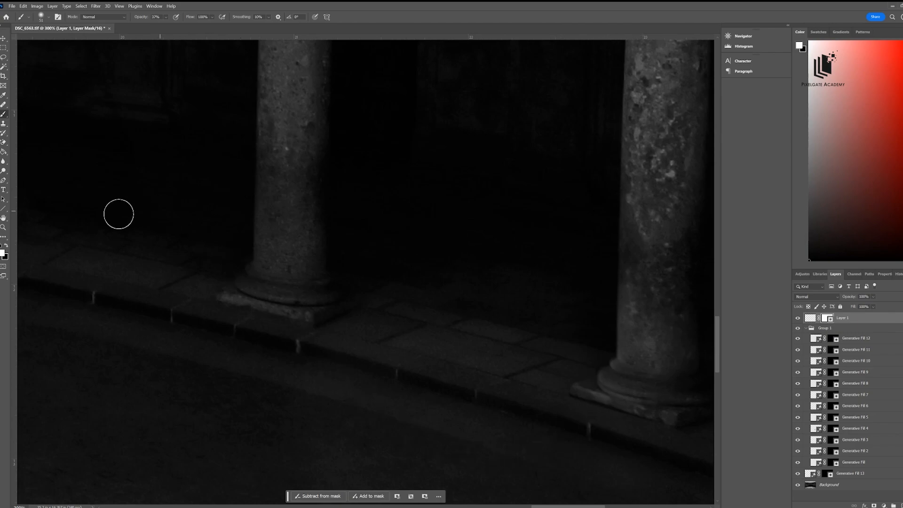
Check the retouched photo fitted on screen, examine the neighbouring column up close, and return to the full view.
{"action": "left_click", "coordinate": [3, 227]}
{"action": "right_click", "coordinate": [168, 250]}
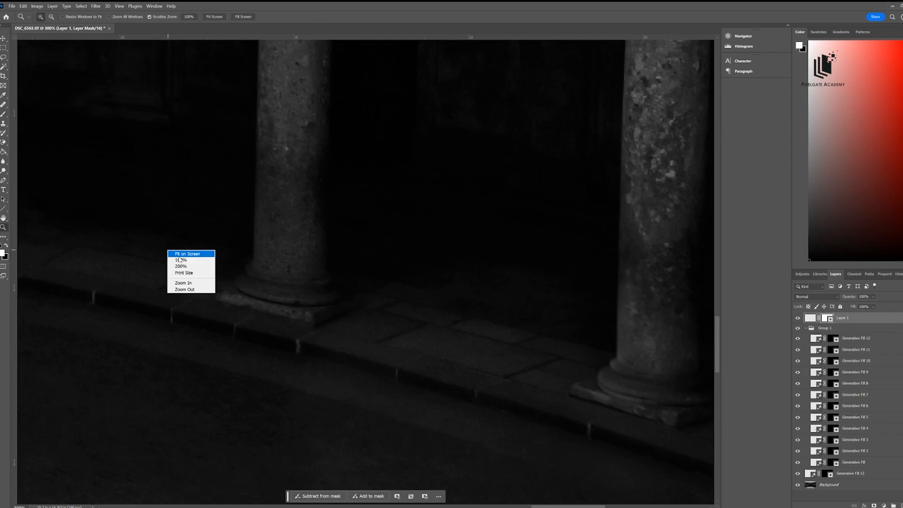
{"action": "left_click", "coordinate": [179, 254]}
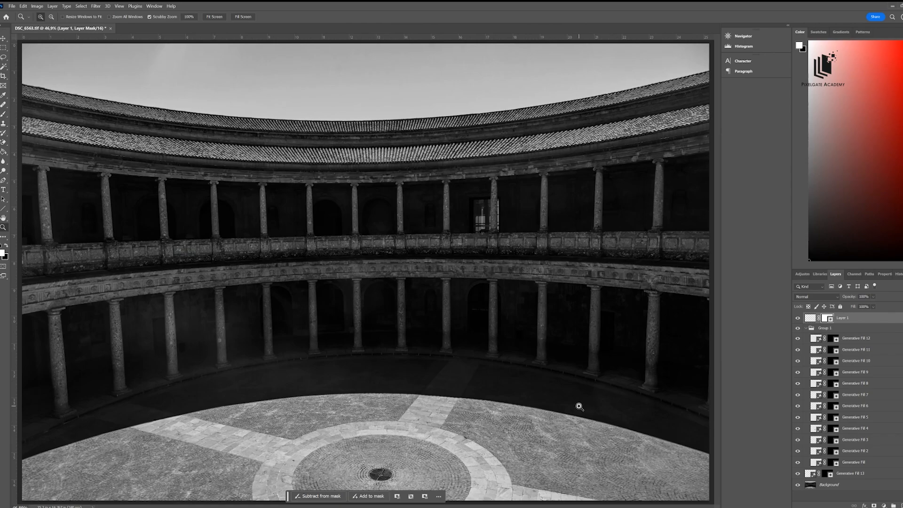
{"action": "left_click", "coordinate": [566, 353]}
{"action": "left_click_drag", "start_coordinate": [566, 353], "coordinate": [508, 326]}
{"action": "right_click", "coordinate": [490, 338]}
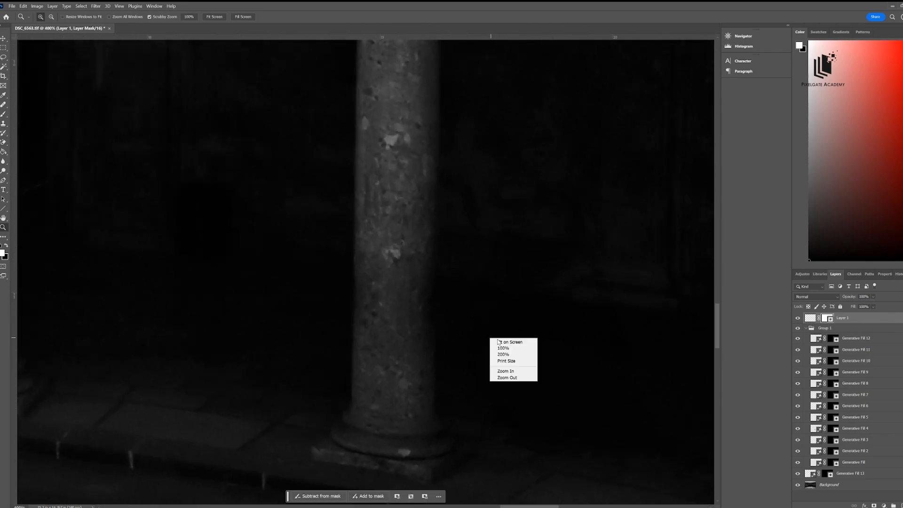
{"action": "left_click", "coordinate": [527, 341]}
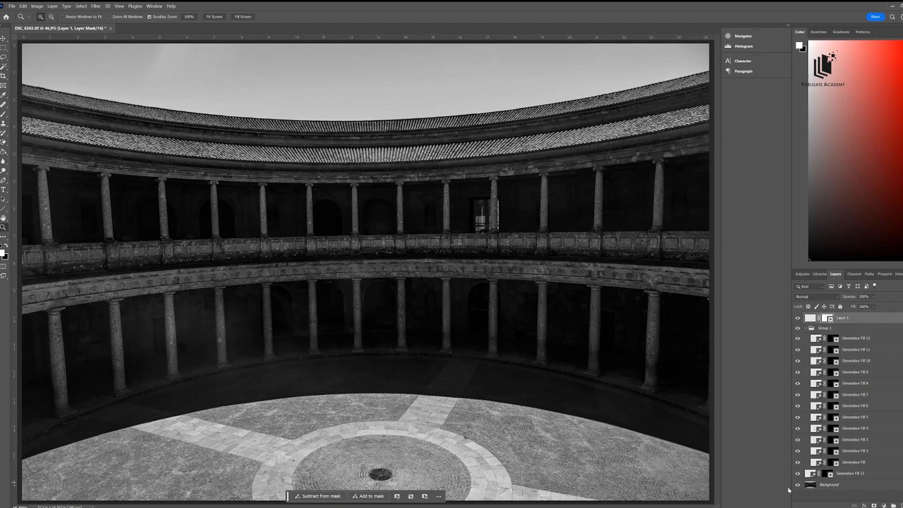
Hide and show the lowest Generative Fill layer in Group 1 to compare the area around the drain cover.
{"action": "left_click", "coordinate": [797, 463]}
{"action": "left_click", "coordinate": [798, 463]}
{"action": "left_click", "coordinate": [798, 462]}
{"action": "left_click", "coordinate": [798, 463]}
Save the layered document as DSC_6563-Edit.tif.
{"action": "left_click", "coordinate": [12, 6]}
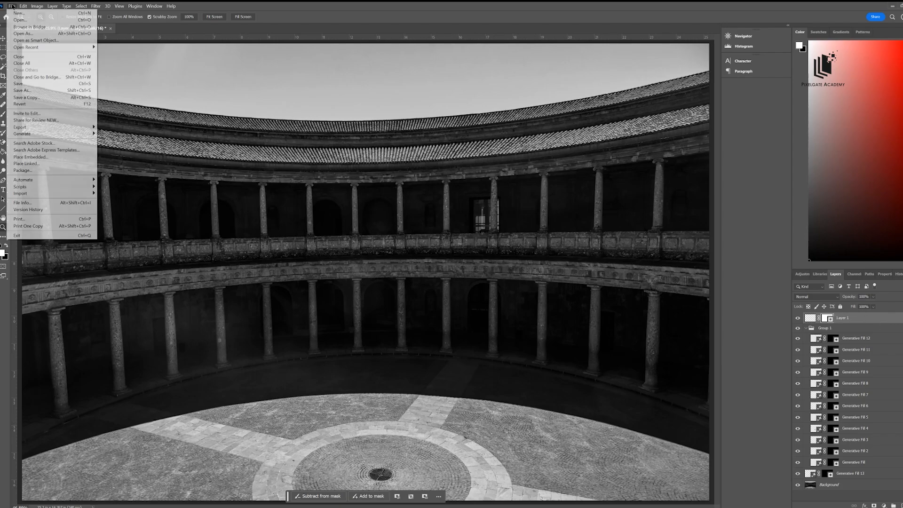
{"action": "left_click", "coordinate": [26, 83]}
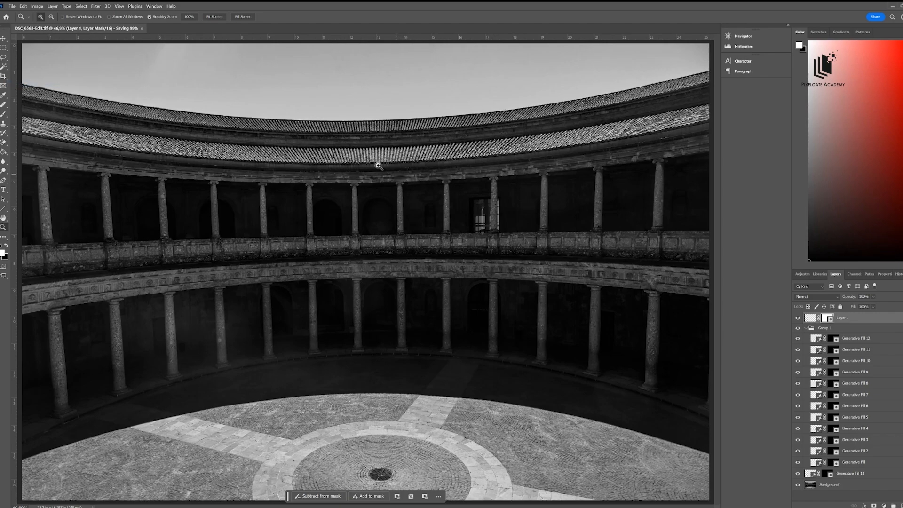